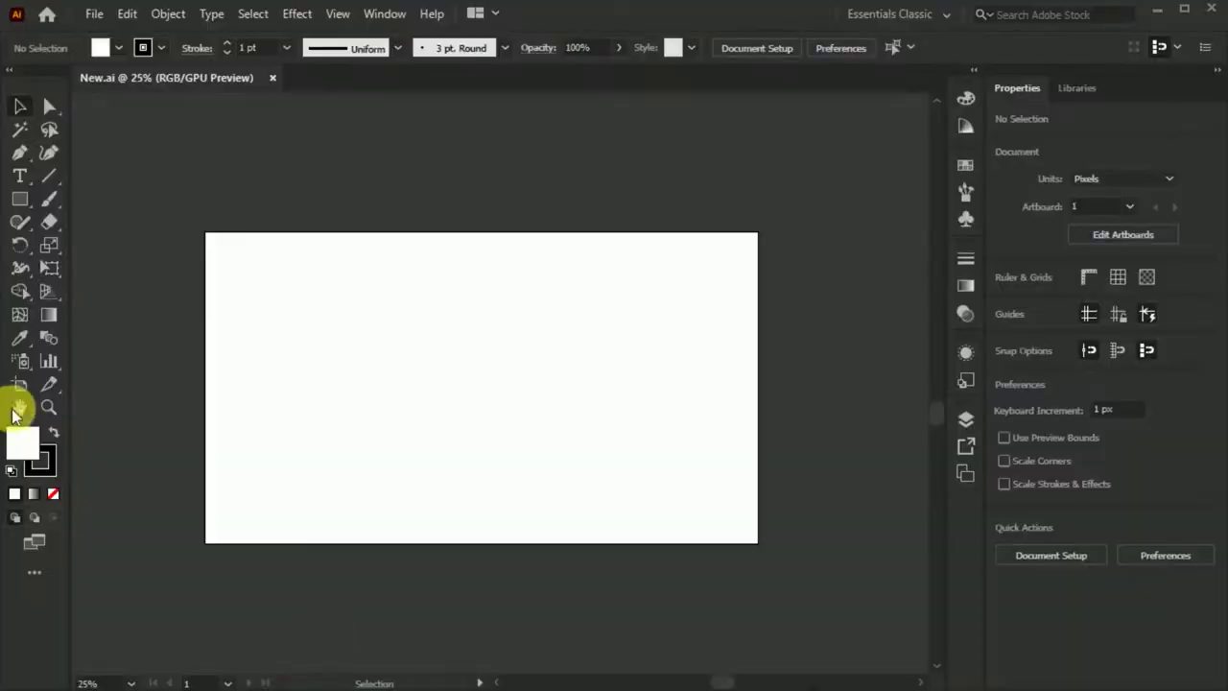
- Select the Artboard tool so Artboard 1's width and height can be edited
click(20, 384)
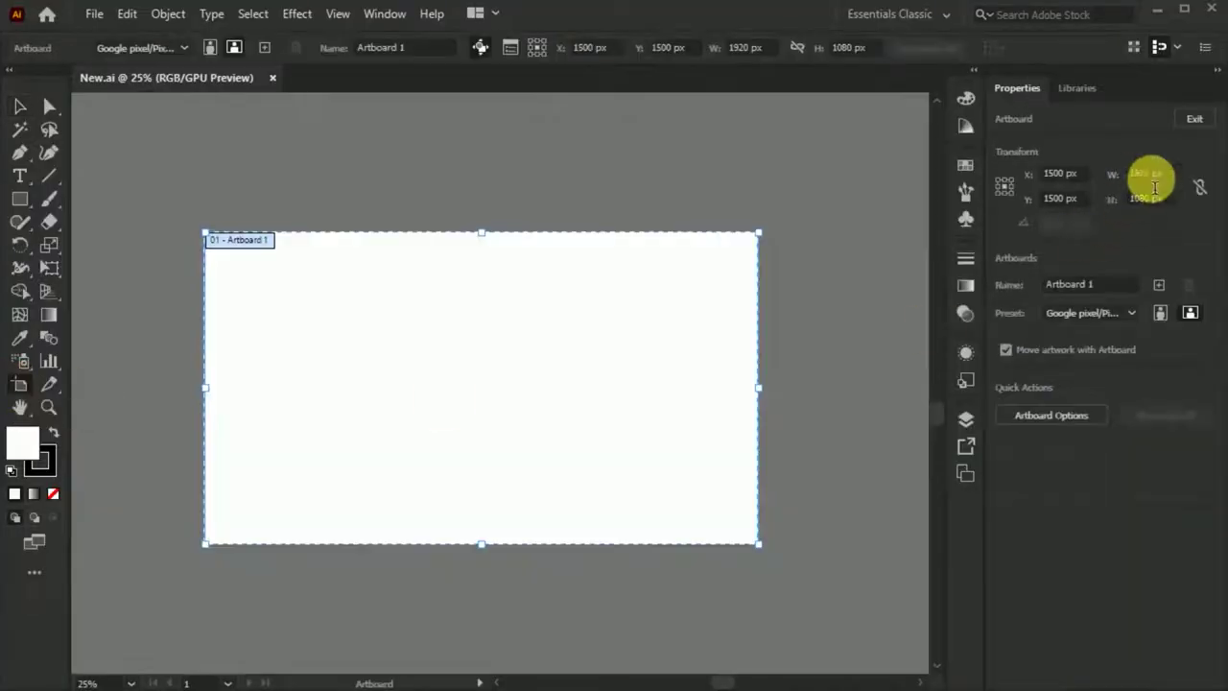
- Make the artboard 2000 px and add a centred 2000 px square filled D1BFBD, no stroke
text(200)
key(Tab)
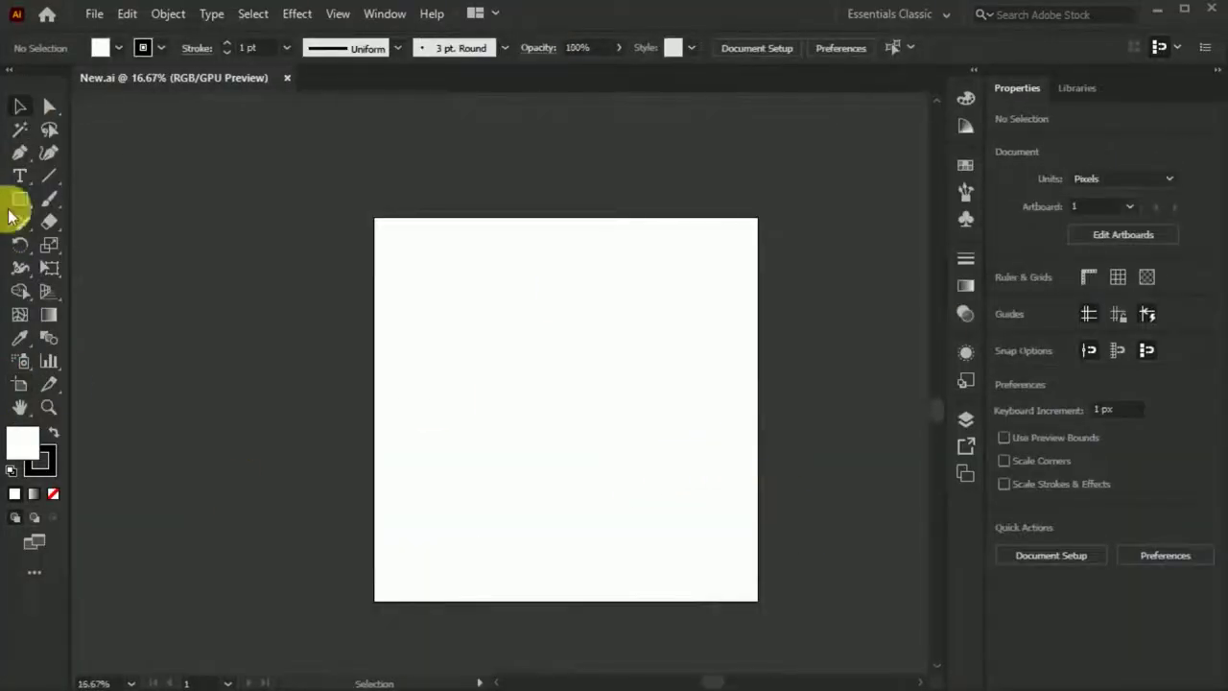
click(19, 199)
click(363, 283)
click(890, 516)
click(1070, 468)
click(1158, 468)
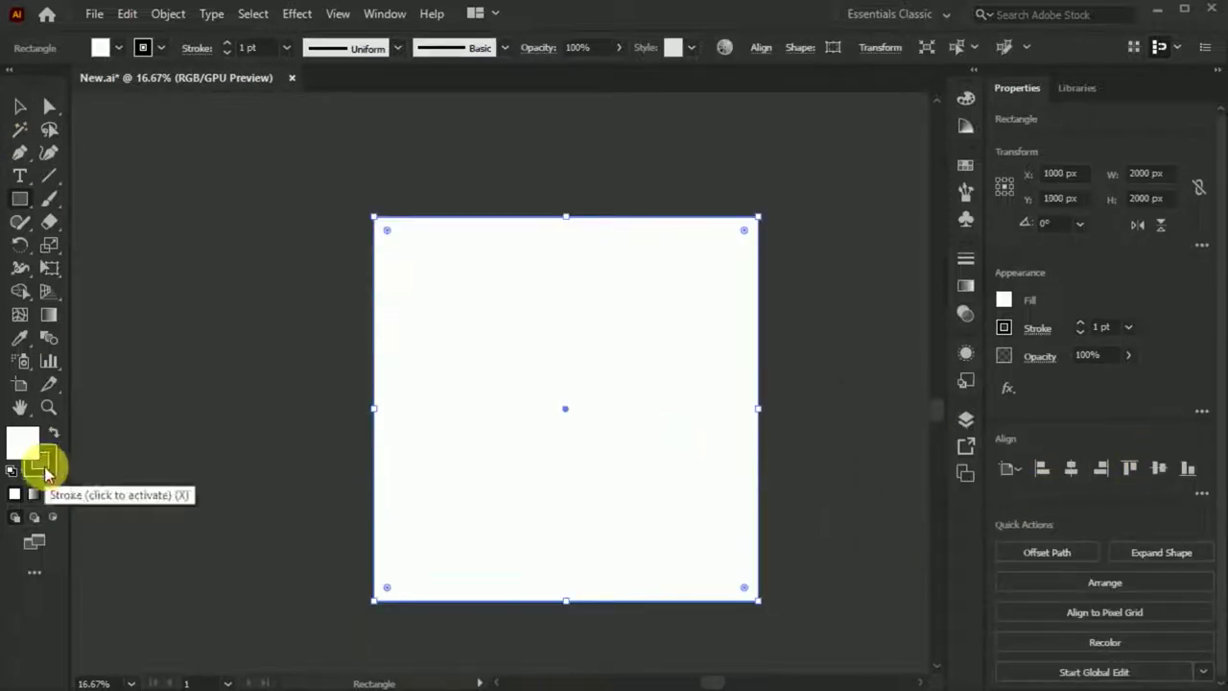
click(45, 472)
double_click(23, 440)
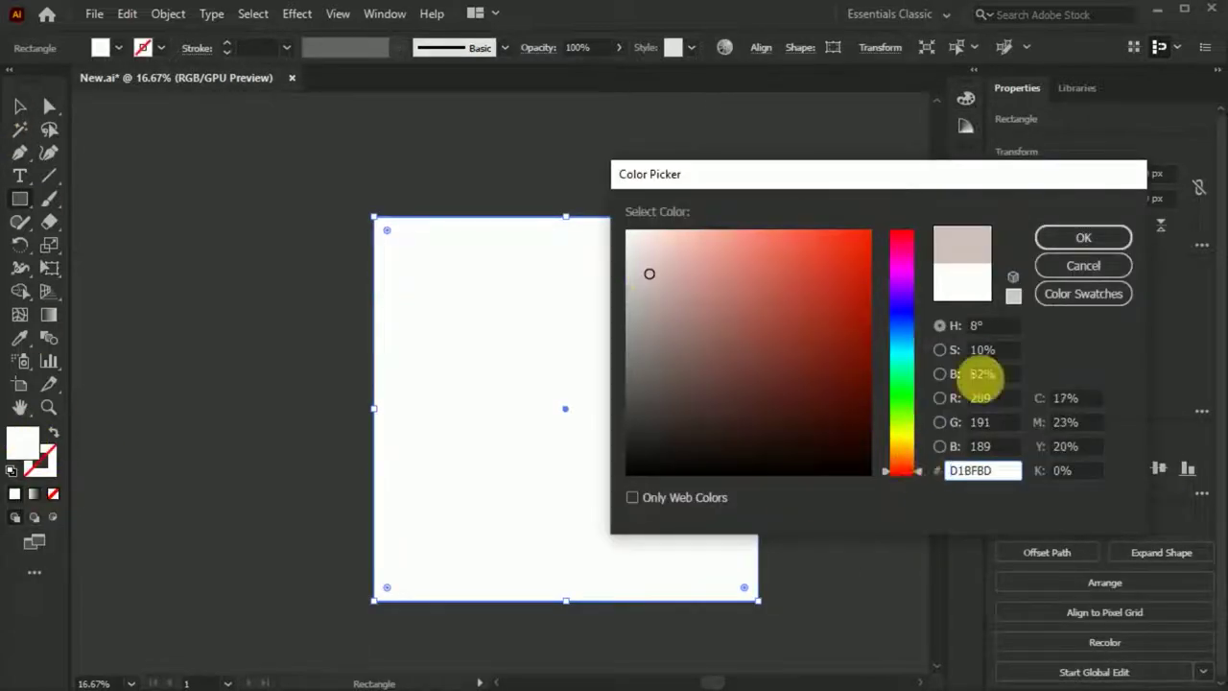
click(1083, 237)
- Draw a tall pink rounded rectangle, rotate it diagonally and enlarge it
key(ctrl+shift+a)
mouse_move(240, 207)
mouse_down()
mouse_move(429, 641)
mouse_move(417, 636)
mouse_up()
key(a)
drag(406, 220, 403, 261)
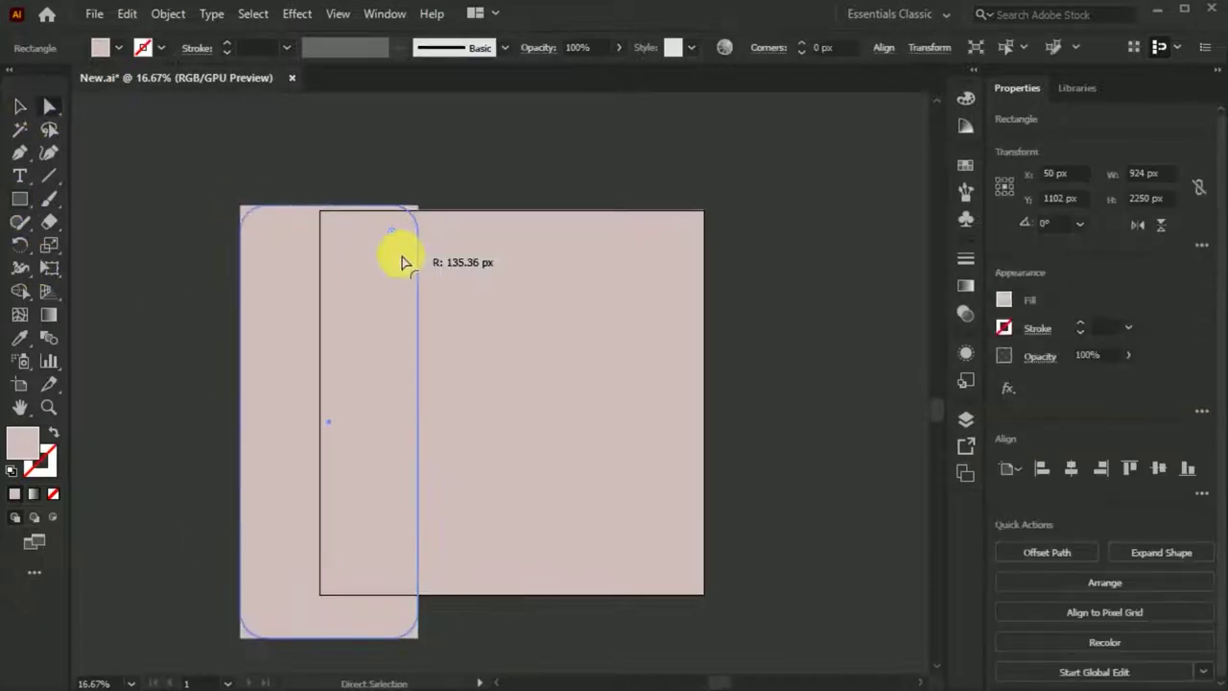
double_click(24, 451)
click(1082, 237)
drag(422, 641, 707, 375)
mouse_move(365, 404)
mouse_down()
mouse_move(386, 428)
mouse_move(567, 329)
mouse_move(462, 303)
mouse_up()
- Paste the background square in front and clip the rounded shape to it
click(127, 14)
click(164, 148)
right_click(675, 154)
shift+click(457, 159)
key(ctrl+7)
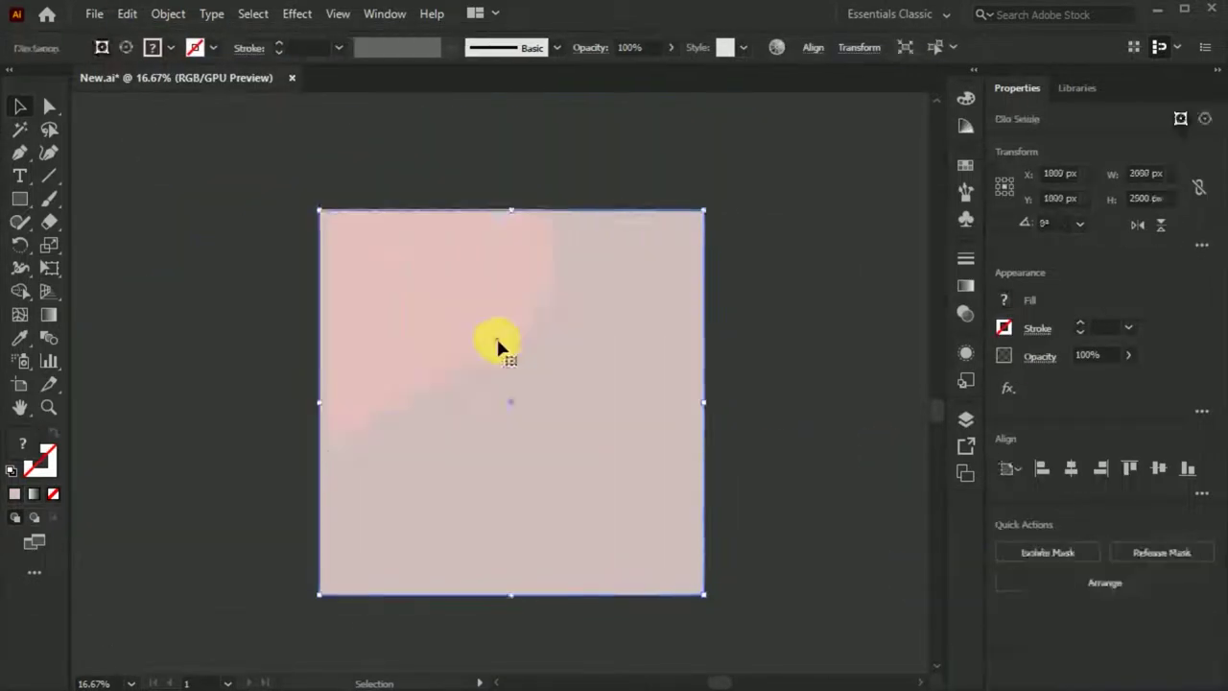
- Move and resize the rounded shape inside the clipping group toward the lower right
double_click(498, 346)
drag(441, 297, 721, 487)
key(ctrl+minus)
drag(638, 565, 509, 606)
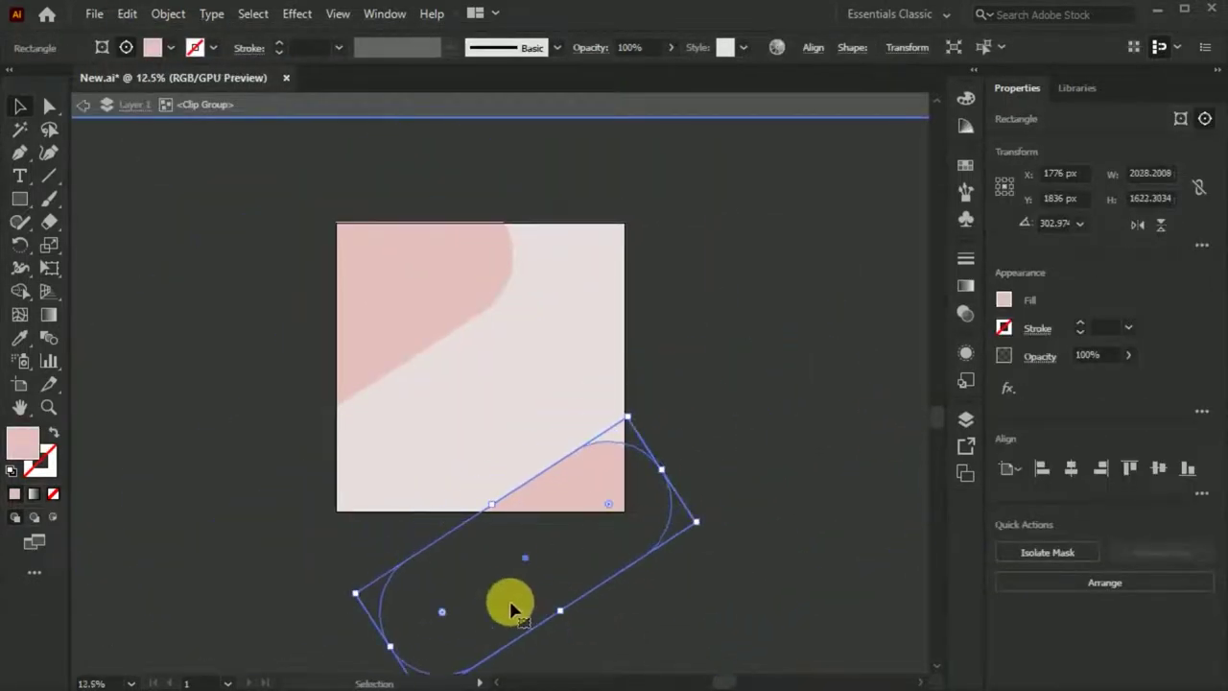
click(83, 105)
key(ctrl+plus)
- Start a new exact-size rectangle and select its width value
click(84, 105)
click(19, 199)
click(561, 362)
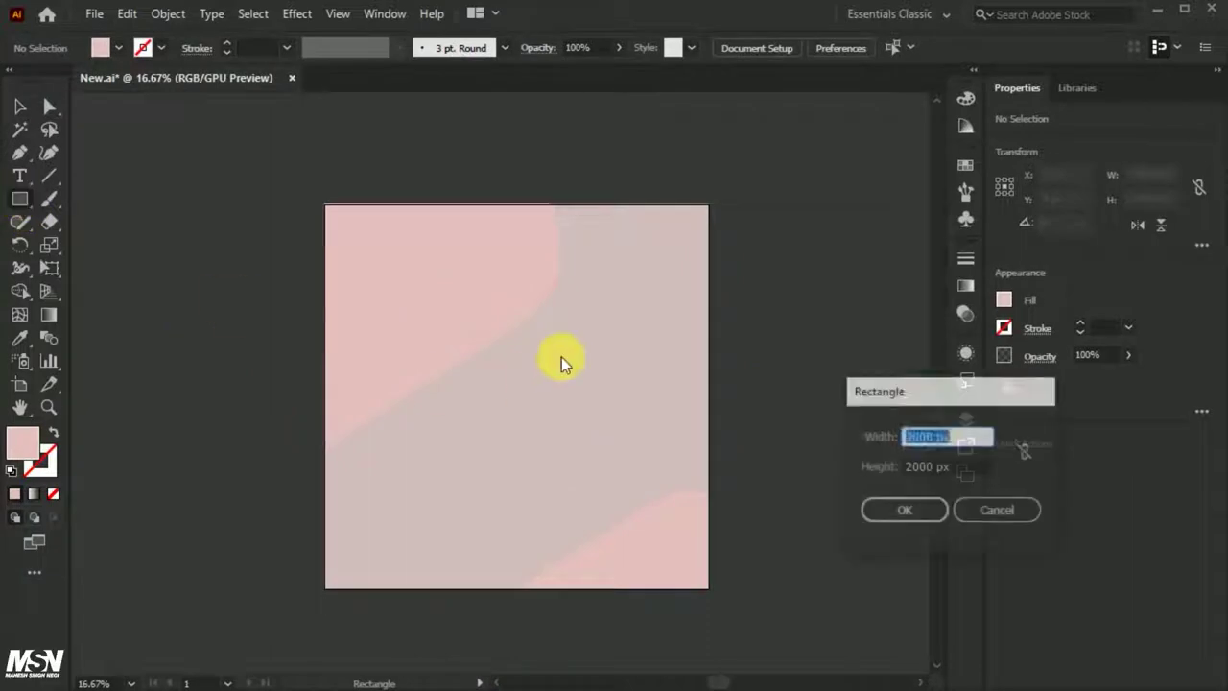
- Create a 1500 px square centred on the artboard, filled light pink F9D9D7
key(Return)
click(1066, 466)
click(1159, 466)
double_click(24, 443)
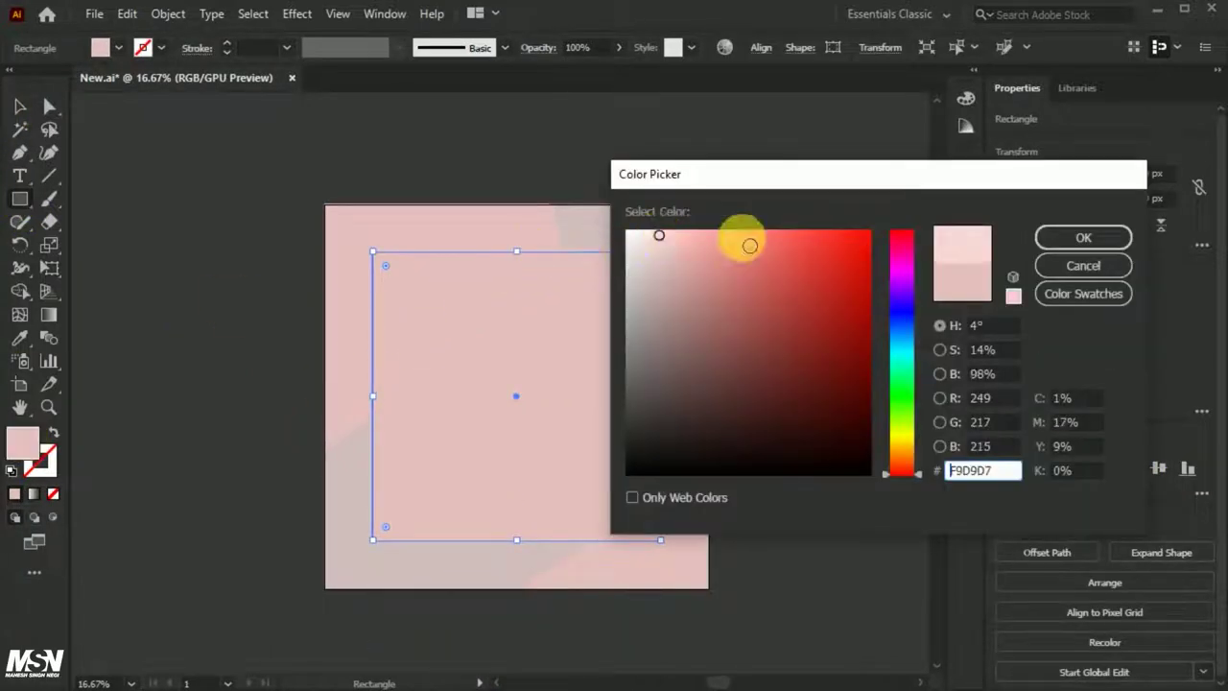
key(Return)
- Give the square a drop shadow with 58 px blur, then draw a tall rectangle
key(shift+F6)
click(780, 485)
click(1038, 199)
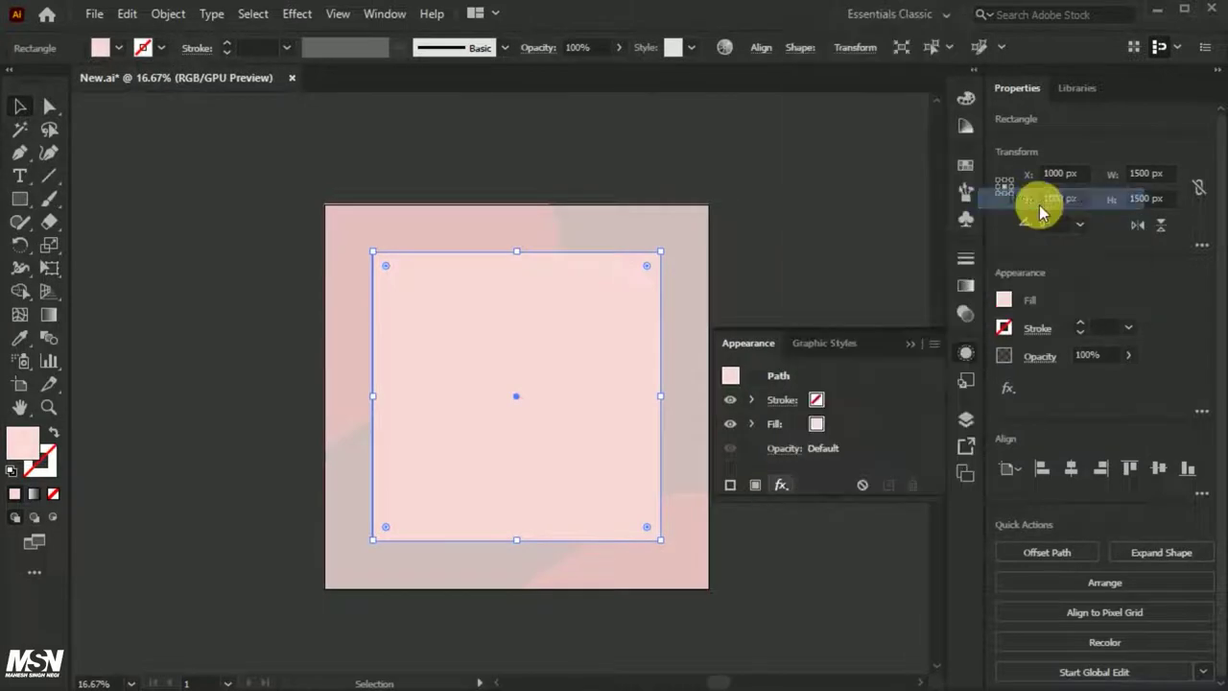
click(957, 485)
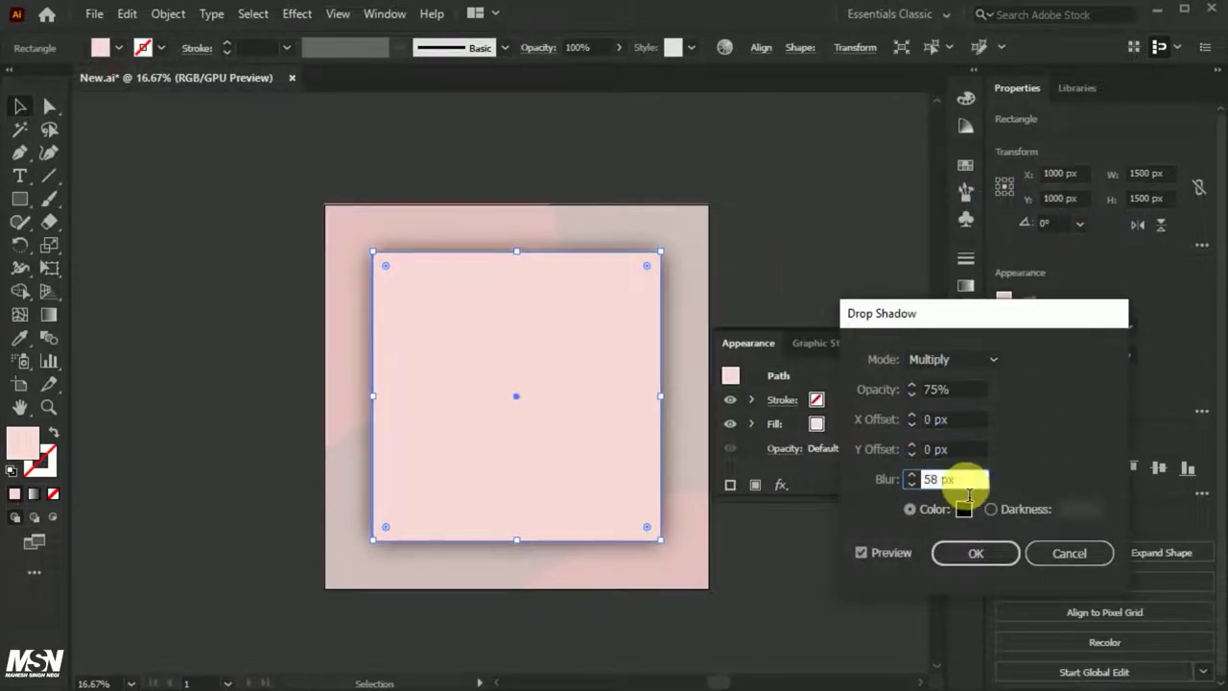
click(965, 534)
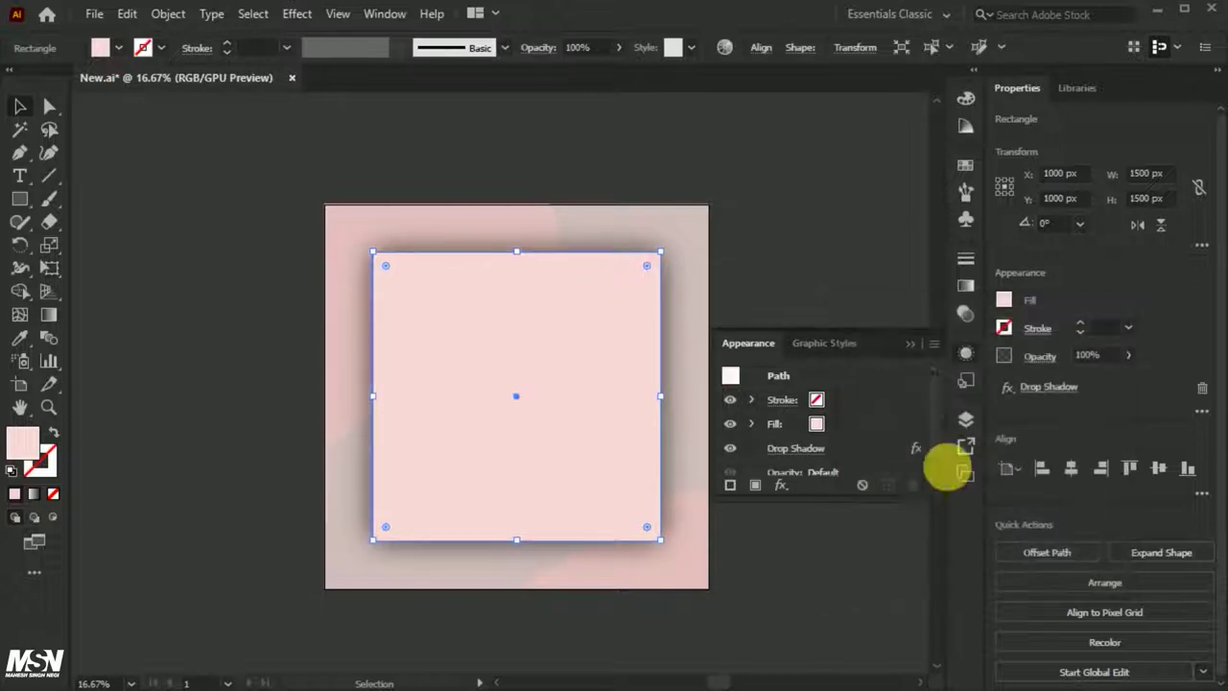
key(shift+F6)
click(131, 271)
click(18, 203)
mouse_move(393, 170)
mouse_down()
mouse_move(528, 628)
mouse_move(496, 274)
mouse_up()
- Turn the rectangle into a darker pink capsule, rotated diagonally and moved up-right
key(a)
double_click(23, 444)
click(691, 260)
click(1081, 233)
click(20, 106)
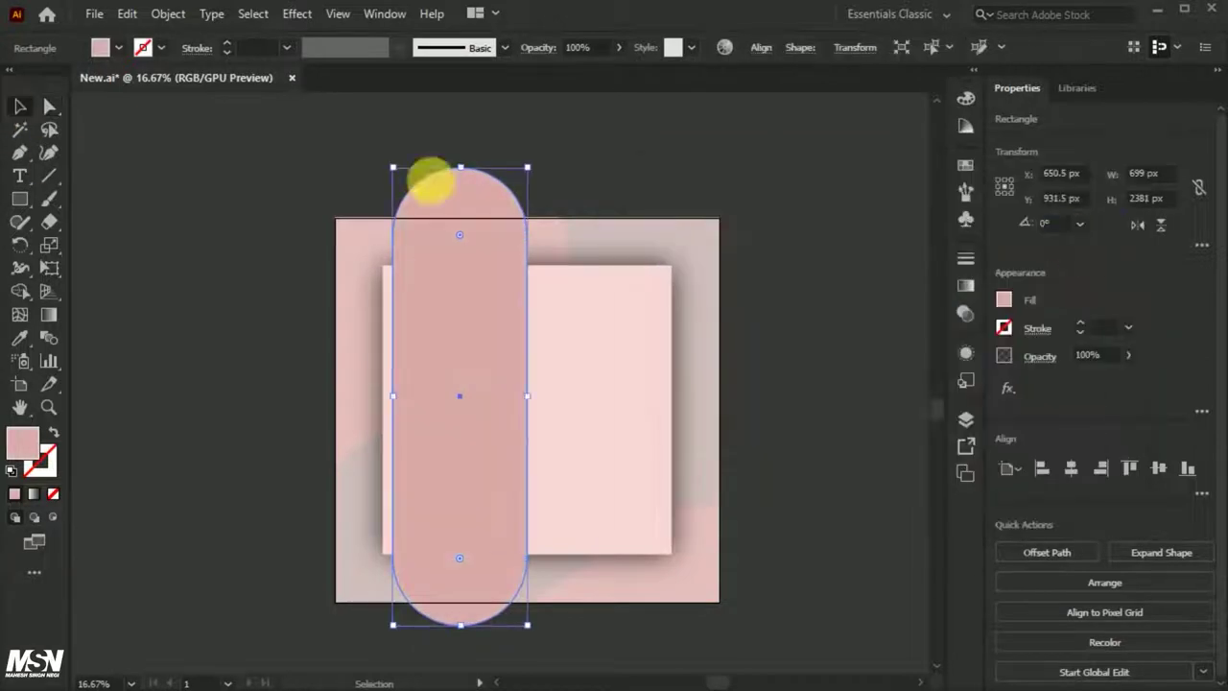
drag(532, 158, 690, 326)
drag(596, 337, 730, 264)
- Try pasting the capsule into the background clip group, then undo and exit
click(127, 13)
click(164, 83)
double_click(605, 228)
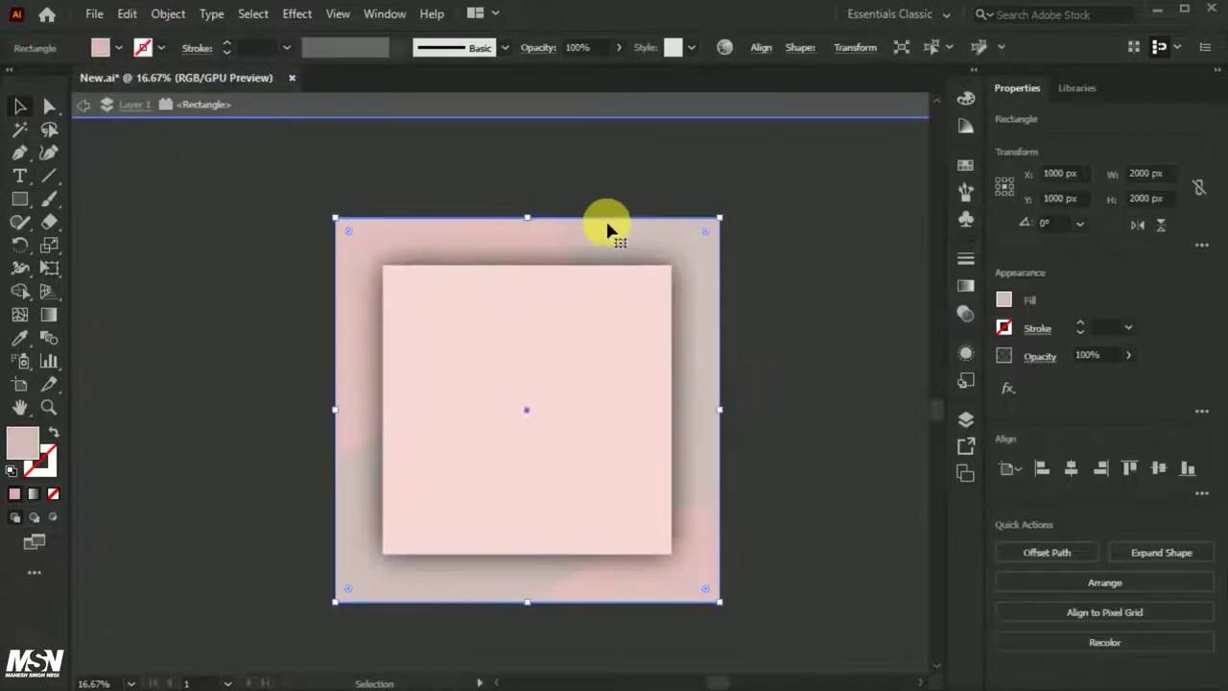
key(ctrl+f)
drag(700, 271, 758, 296)
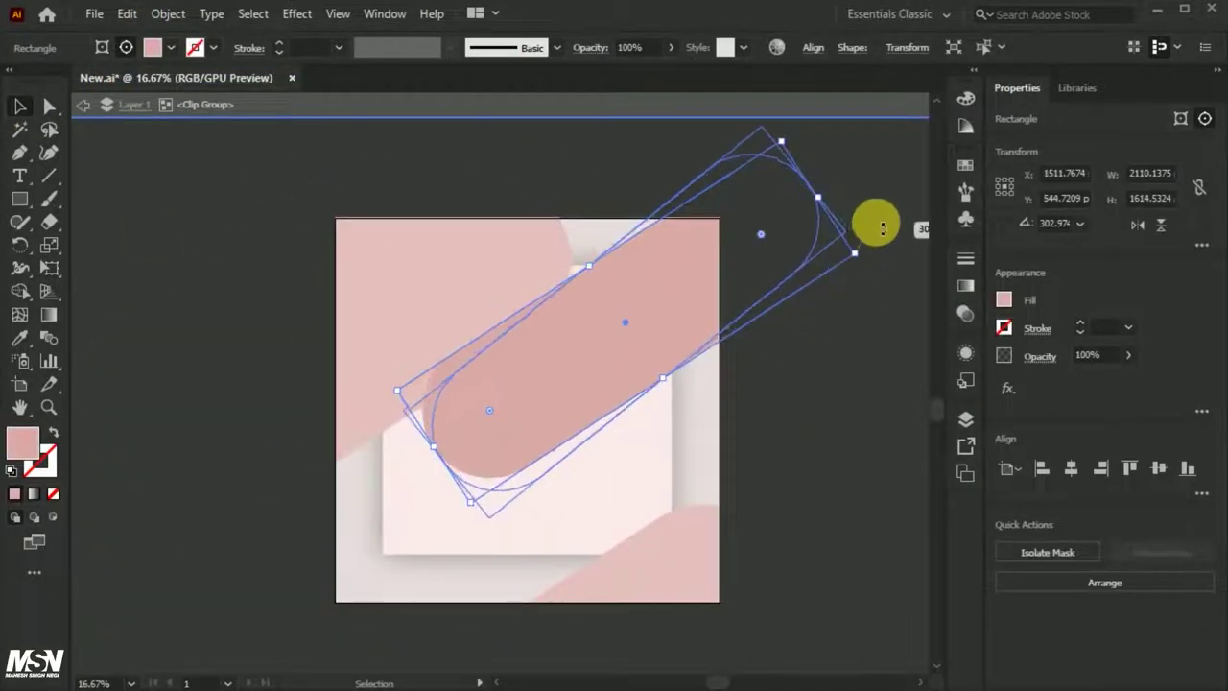
drag(516, 522, 141, 619)
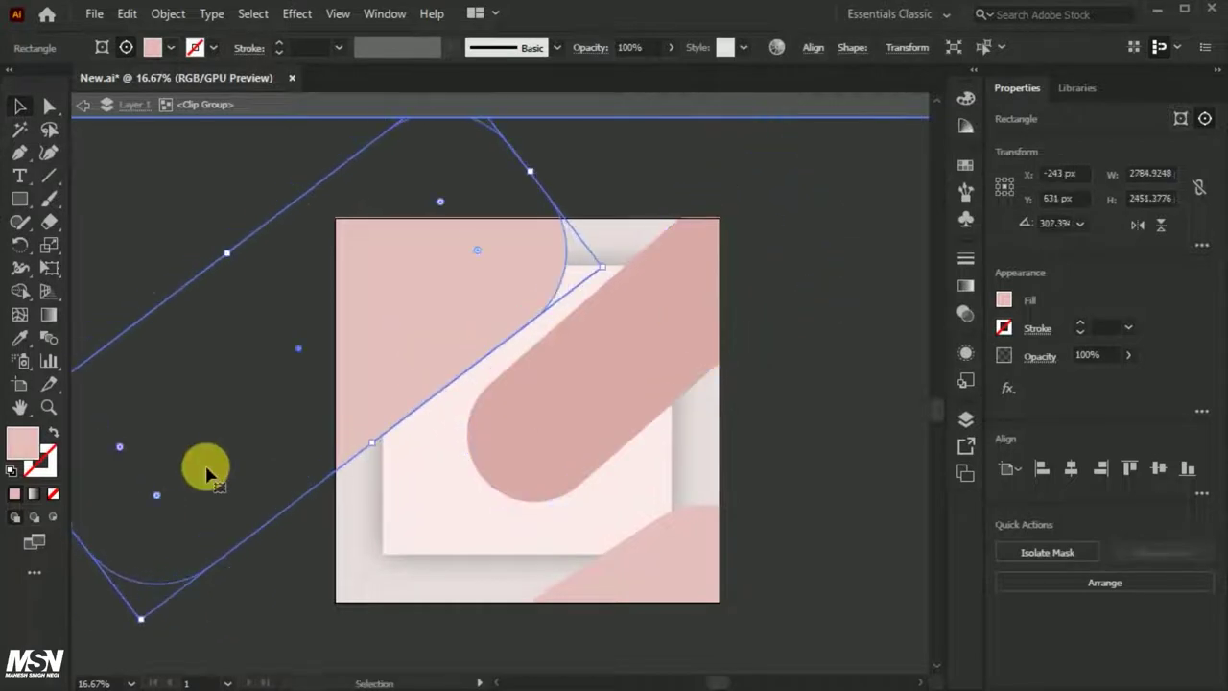
key(ctrl+z)
key(ctrl+z)
key(ctrl+z)
double_click(160, 236)
- Paste the capsule back in place and shift it up and right
click(126, 13)
click(192, 145)
drag(691, 345, 801, 297)
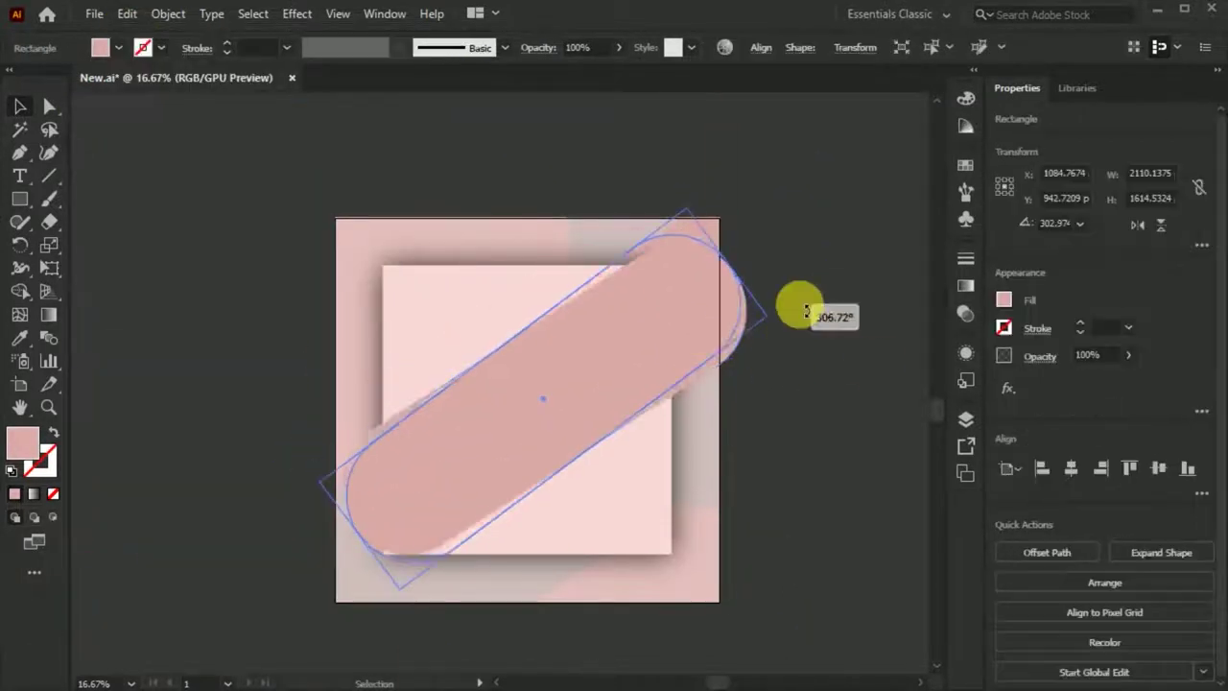
- Paste the light pink square in front and bring it to the front
click(439, 315)
click(126, 13)
click(149, 87)
click(126, 14)
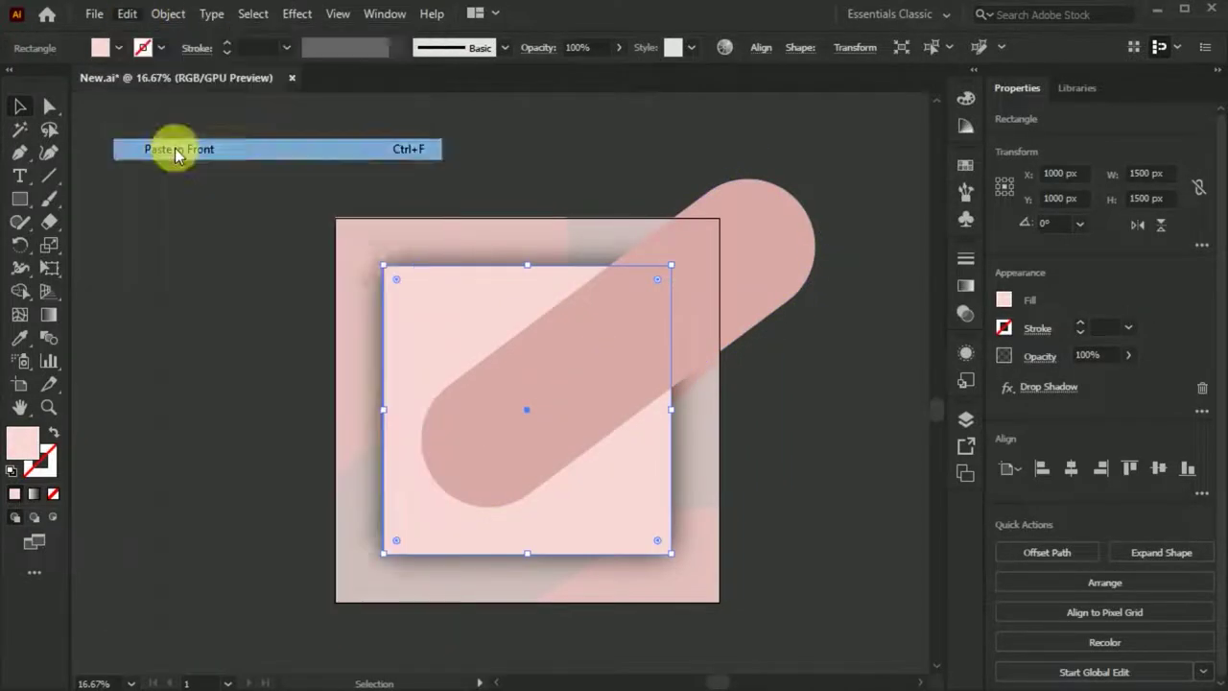
click(178, 149)
right_click(455, 288)
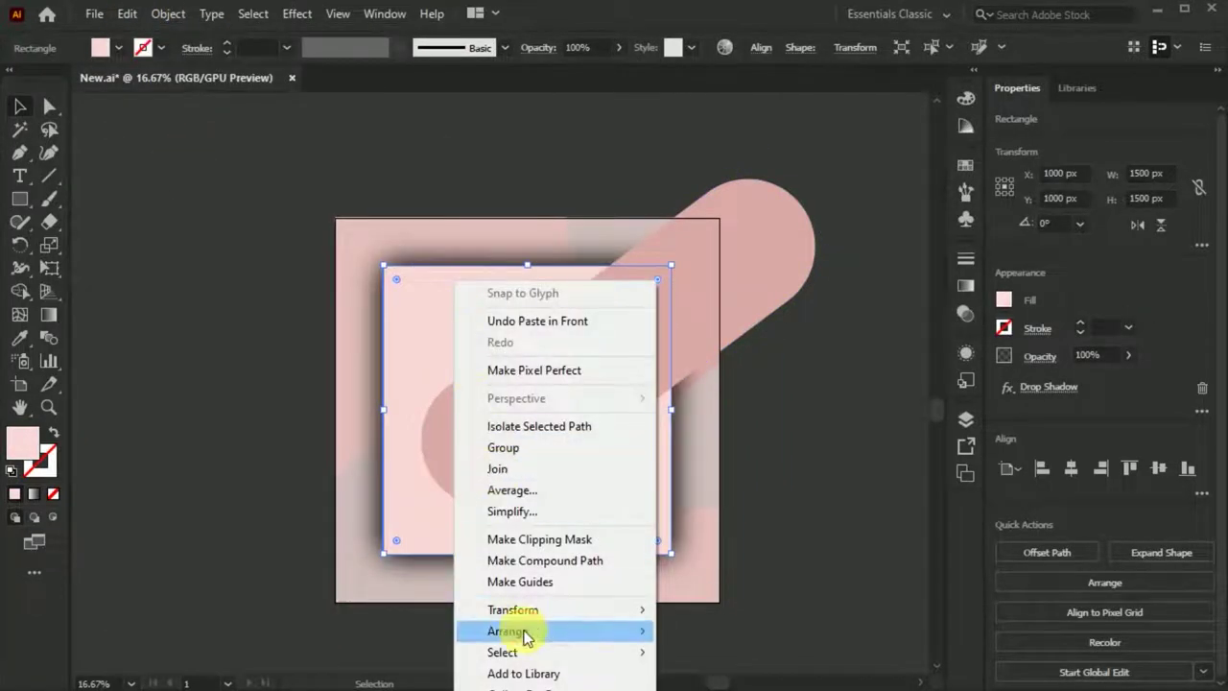
click(710, 630)
- Clip the capsule inside the light pink square and adjust it within the group
shift+click(748, 219)
right_click(748, 219)
click(781, 502)
double_click(620, 400)
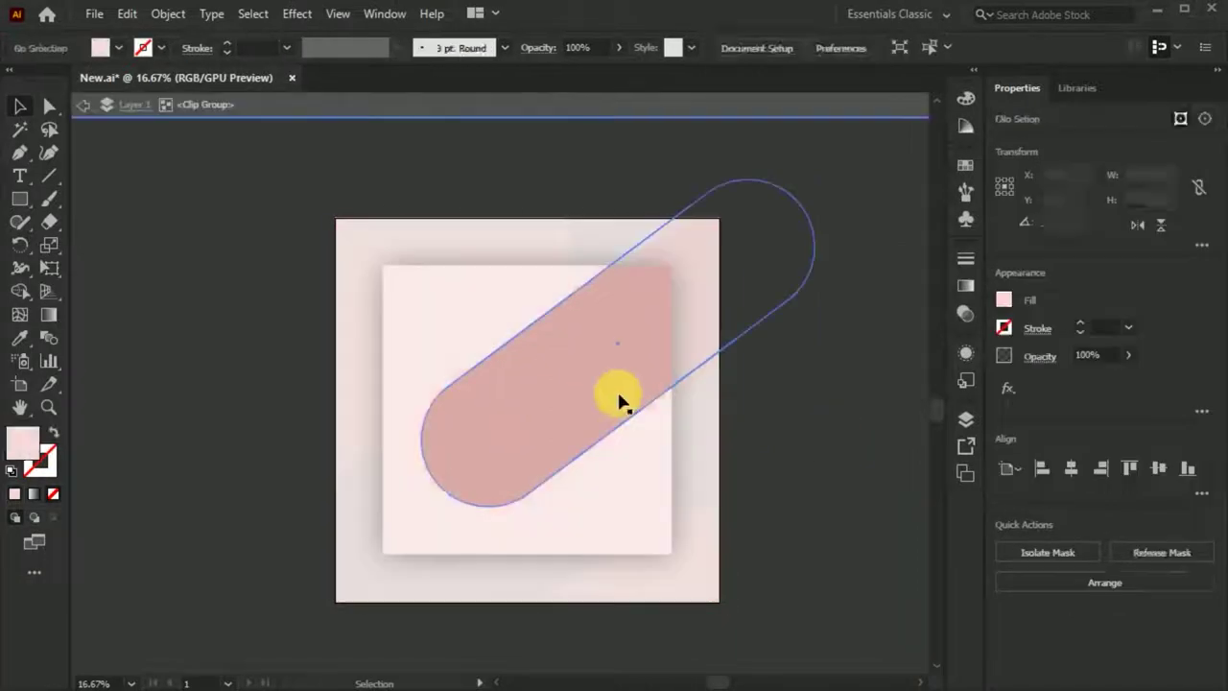
drag(641, 349, 641, 349)
click(156, 293)
double_click(96, 163)
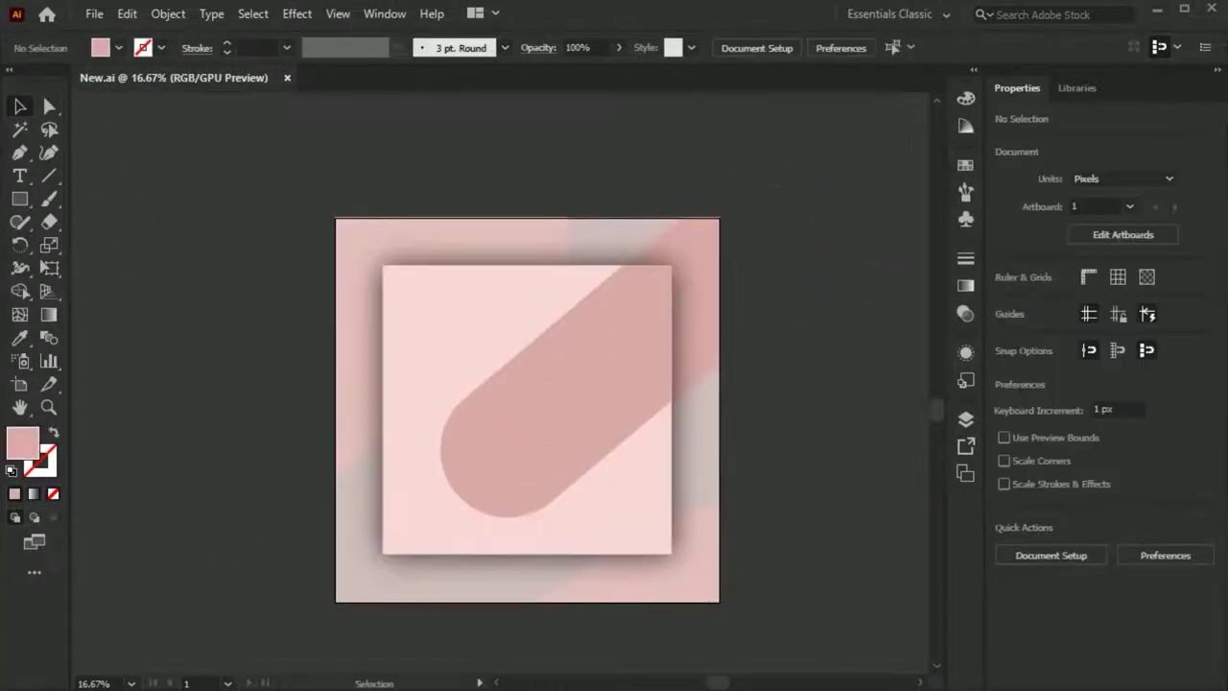
click(94, 13)
- Place and embed the smartwatch photo, shrinking and tilting it on the square
click(135, 347)
click(403, 261)
click(370, 47)
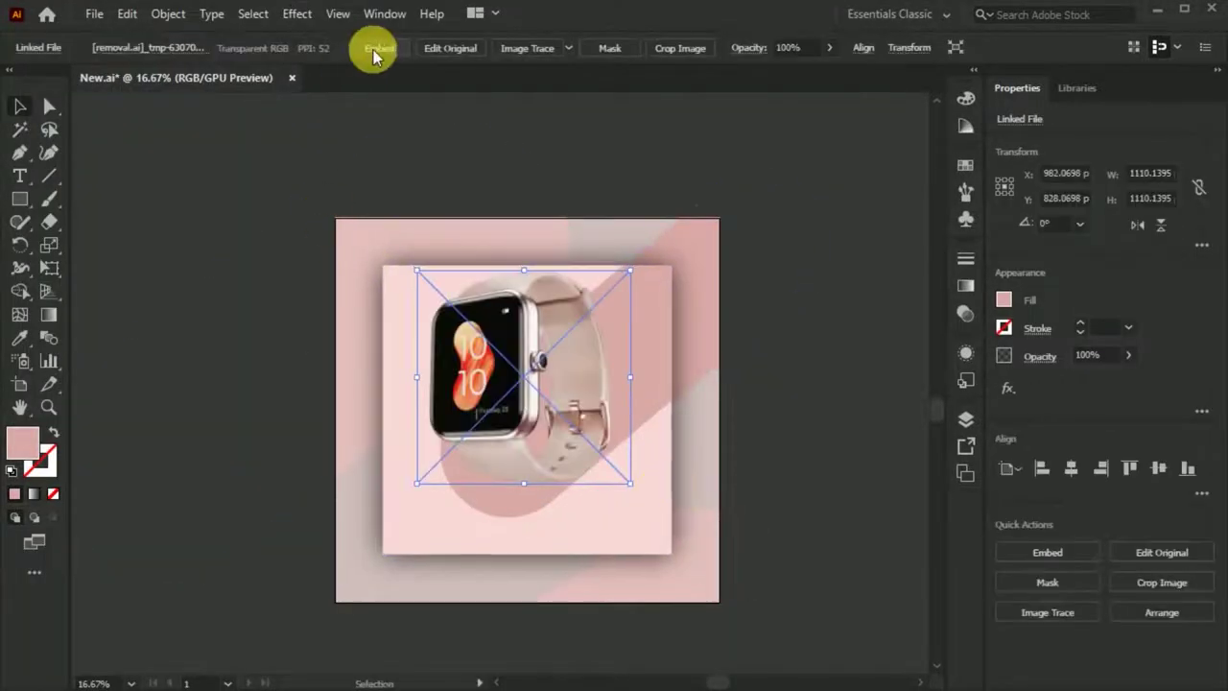
scroll(544, 469, up, 1)
mouse_move(512, 471)
mouse_down()
mouse_move(564, 534)
mouse_move(548, 320)
mouse_up()
click(839, 557)
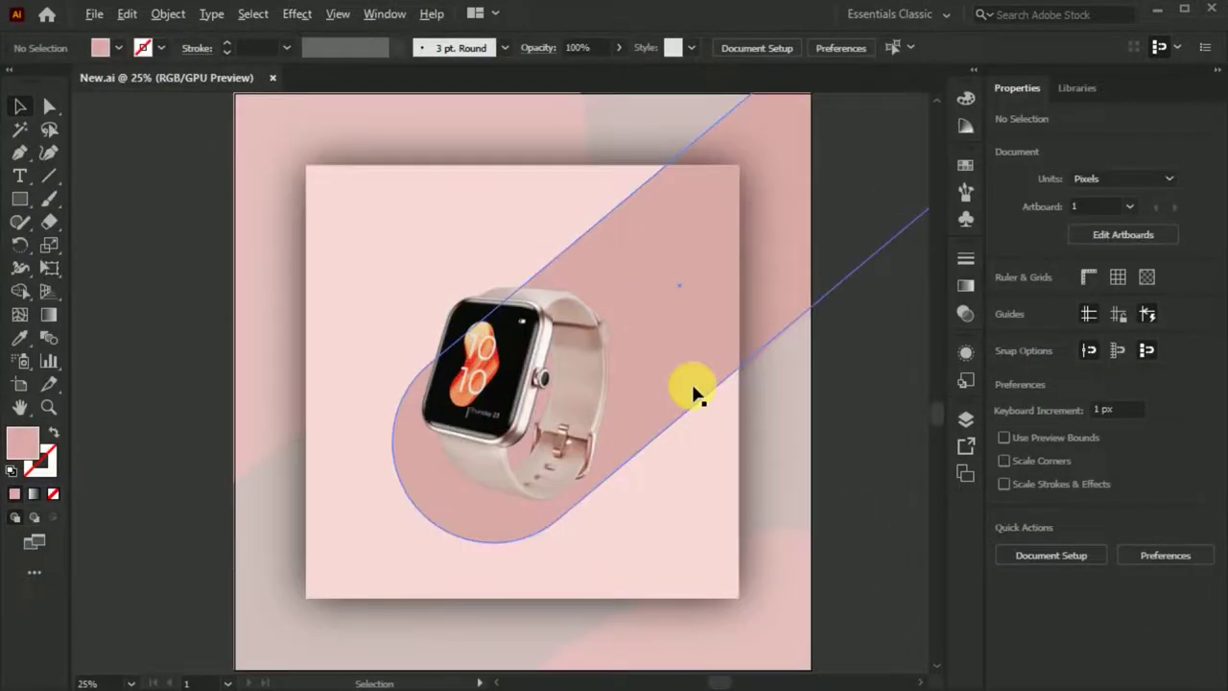
- Draw a pill left of the square, fill it with the watch's beige, rotate it diagonally
key(m)
drag(156, 233, 356, 607)
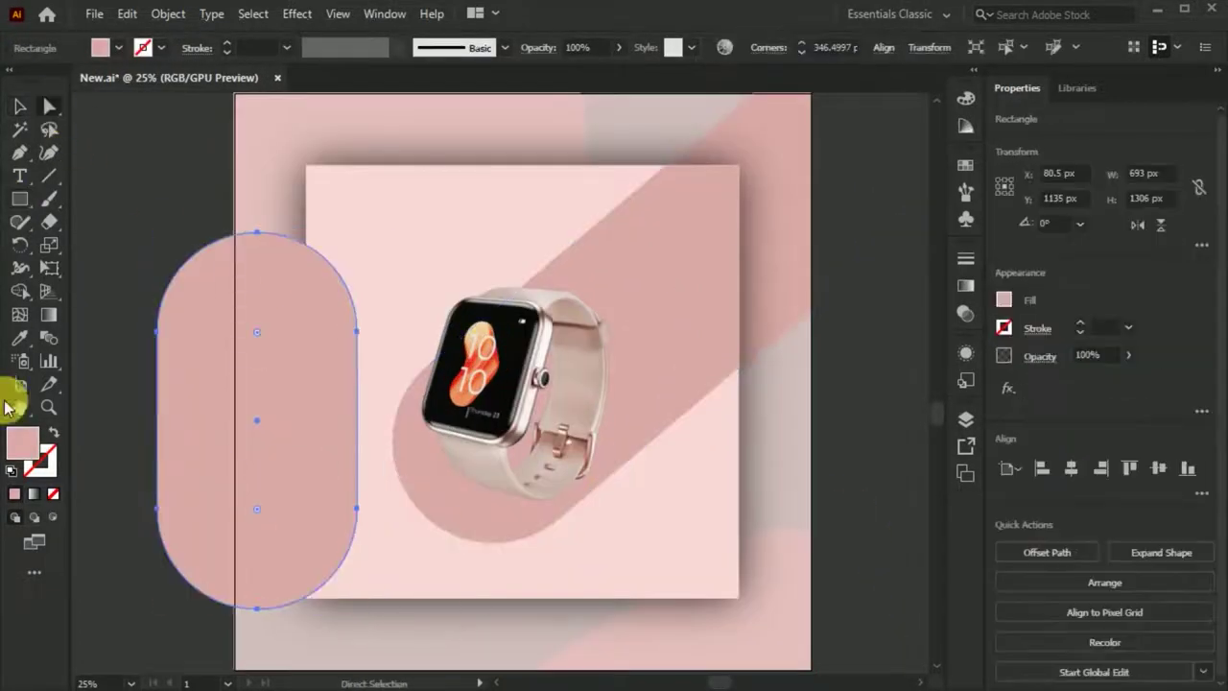
click(19, 337)
click(554, 310)
drag(377, 237, 340, 271)
- Move the beige pill into the background clip group
click(127, 13)
click(166, 98)
double_click(518, 403)
key(ctrl+v)
mouse_move(444, 435)
mouse_down()
mouse_move(343, 338)
mouse_move(466, 302)
mouse_up()
scroll(466, 301, up, 1)
scroll(481, 286, down, 2)
scroll(393, 310, up, 2)
- Rotate the pill to about 303° and nudge it into position
mouse_move(690, 384)
mouse_down()
mouse_move(715, 429)
mouse_move(625, 433)
mouse_up()
click(624, 432)
drag(466, 387, 512, 411)
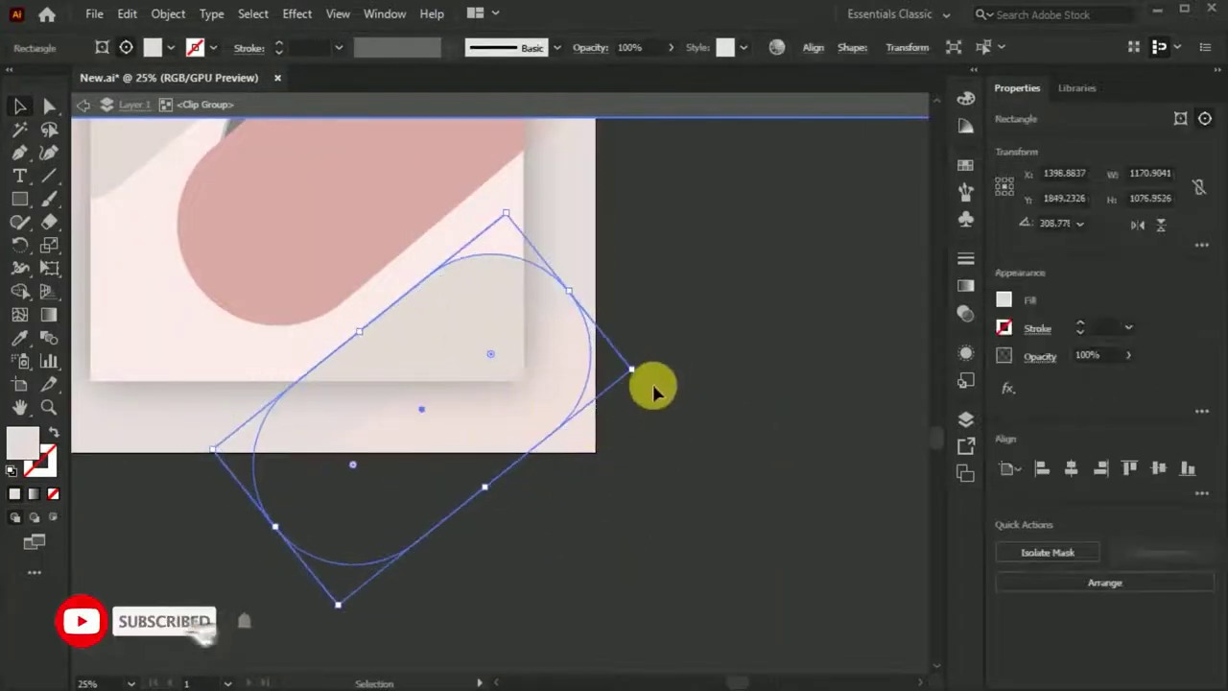
scroll(662, 377, down, 1)
drag(662, 376, 546, 255)
click(83, 105)
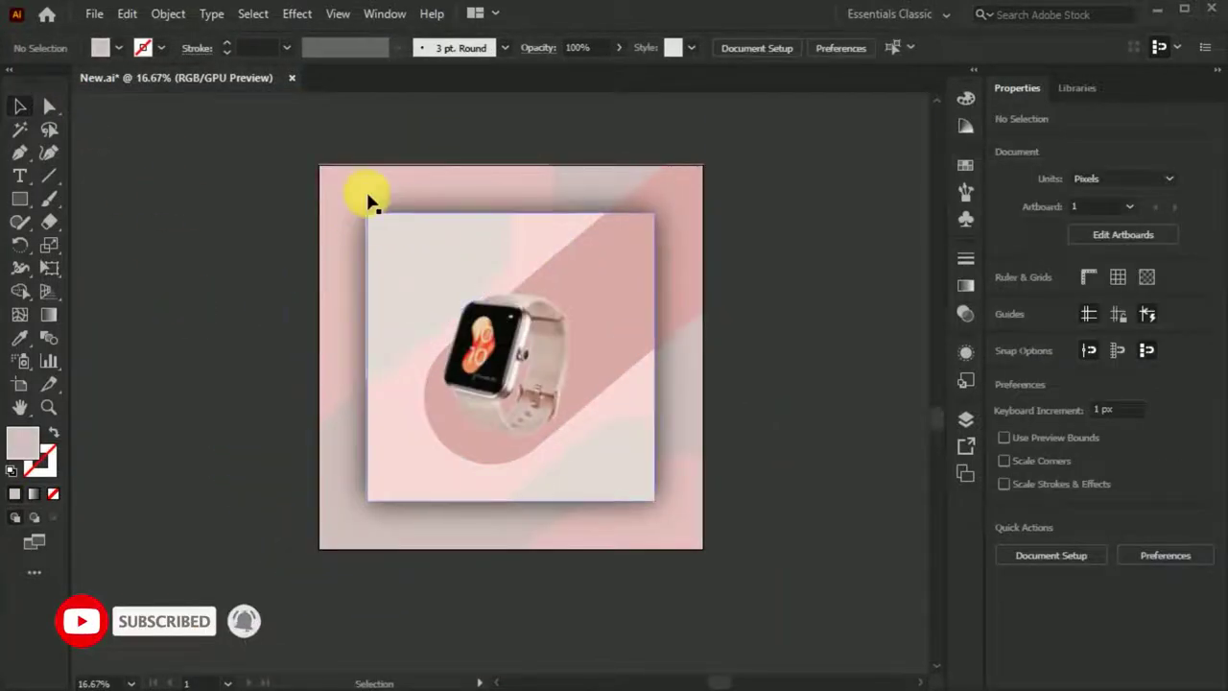
- Set the large rounded band in the background to 75% opacity
click(335, 169)
double_click(325, 170)
click(288, 268)
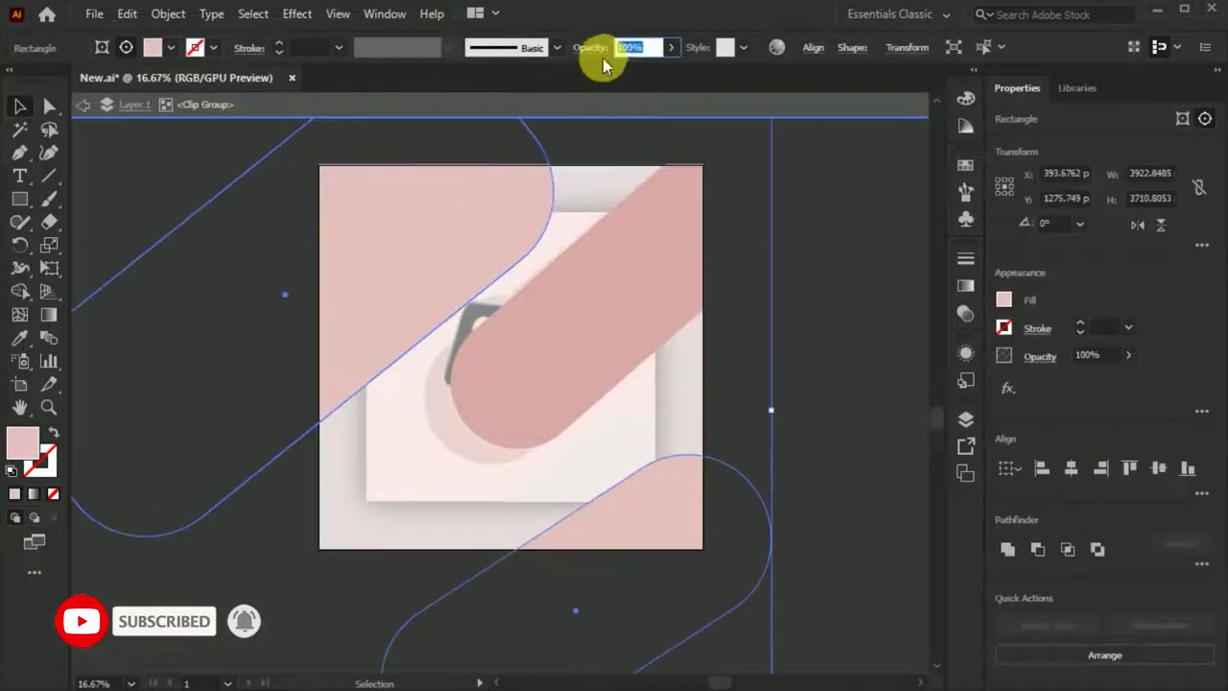
text(75)
key(Return)
double_click(195, 355)
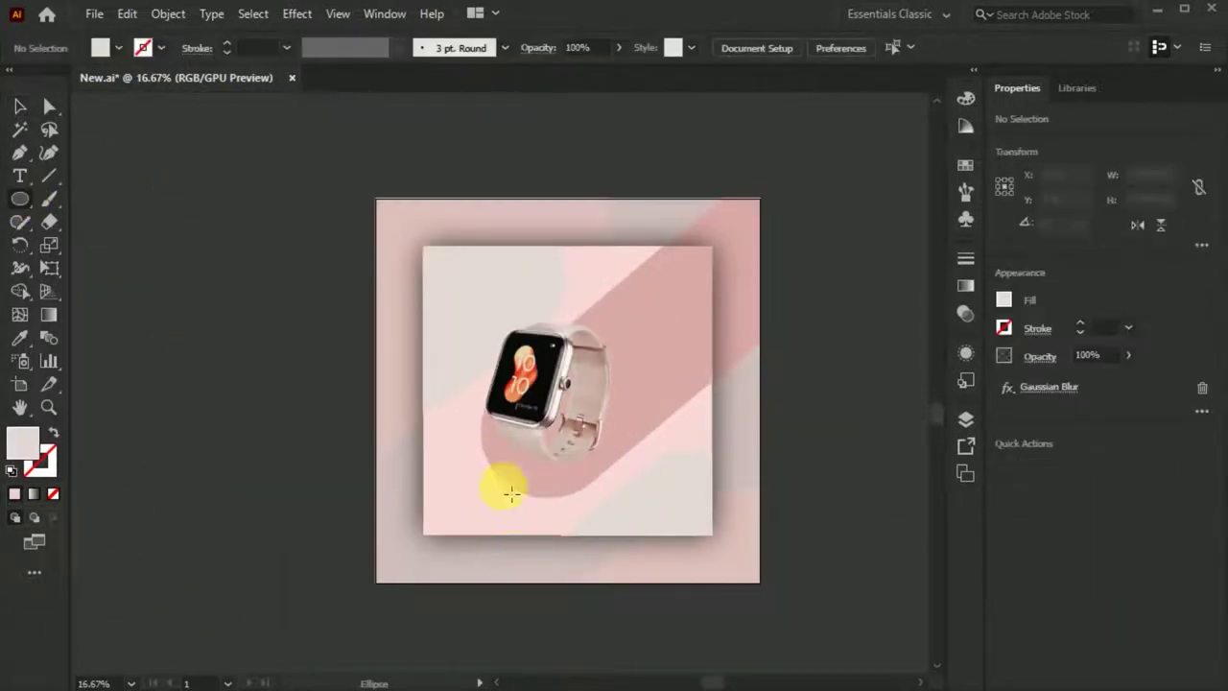
- Draw a black-filled ellipse below the watch
drag(500, 477, 617, 523)
double_click(23, 442)
click(1068, 241)
- Apply about 26 px Gaussian Blur and tilt the shadow under the watch strap
click(296, 13)
click(557, 341)
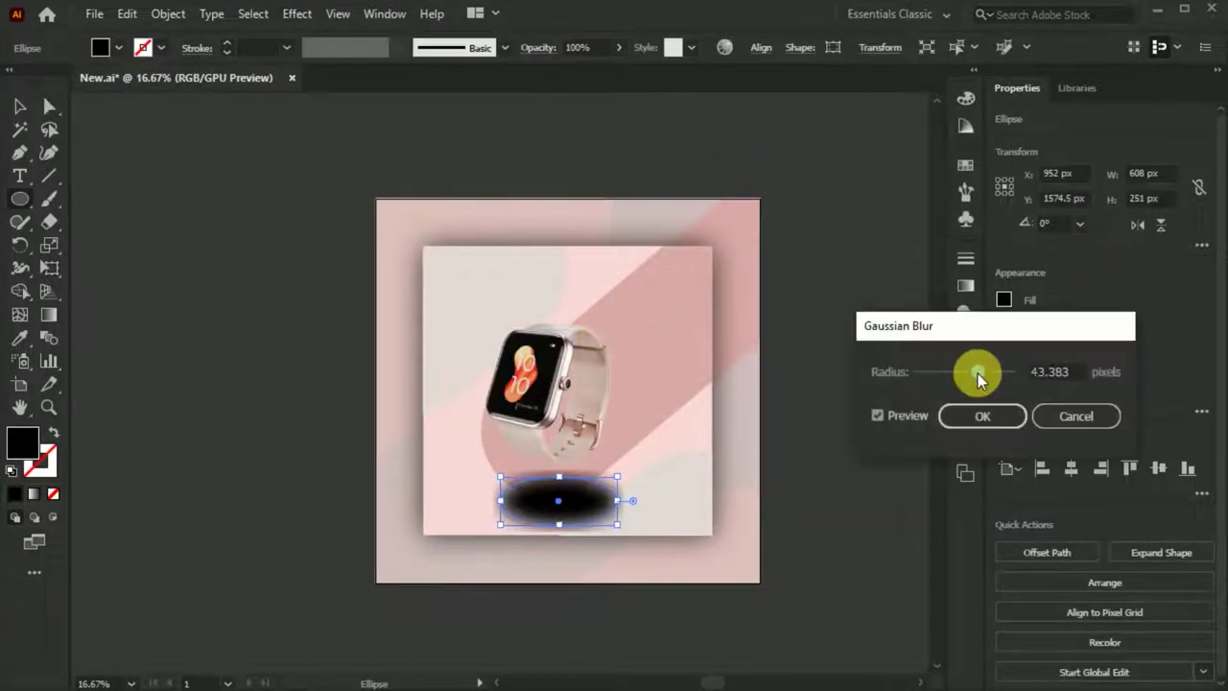
drag(997, 374, 970, 374)
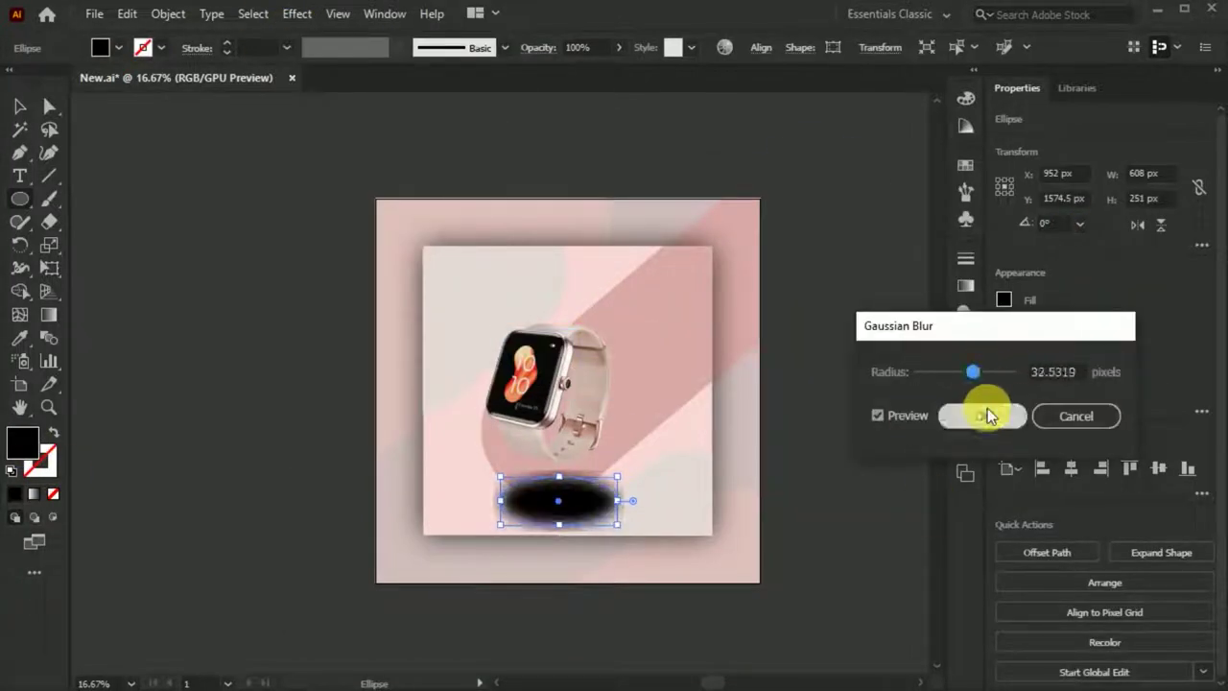
click(986, 415)
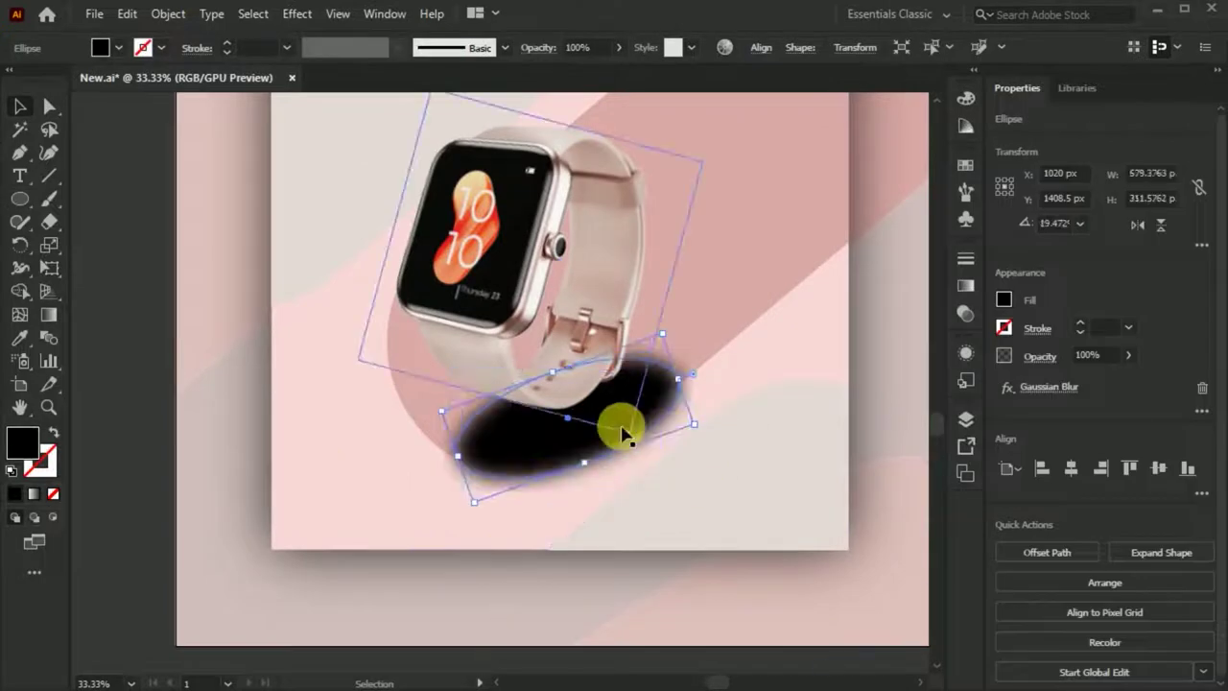
mouse_move(666, 406)
mouse_down()
mouse_move(665, 392)
mouse_move(699, 432)
mouse_up()
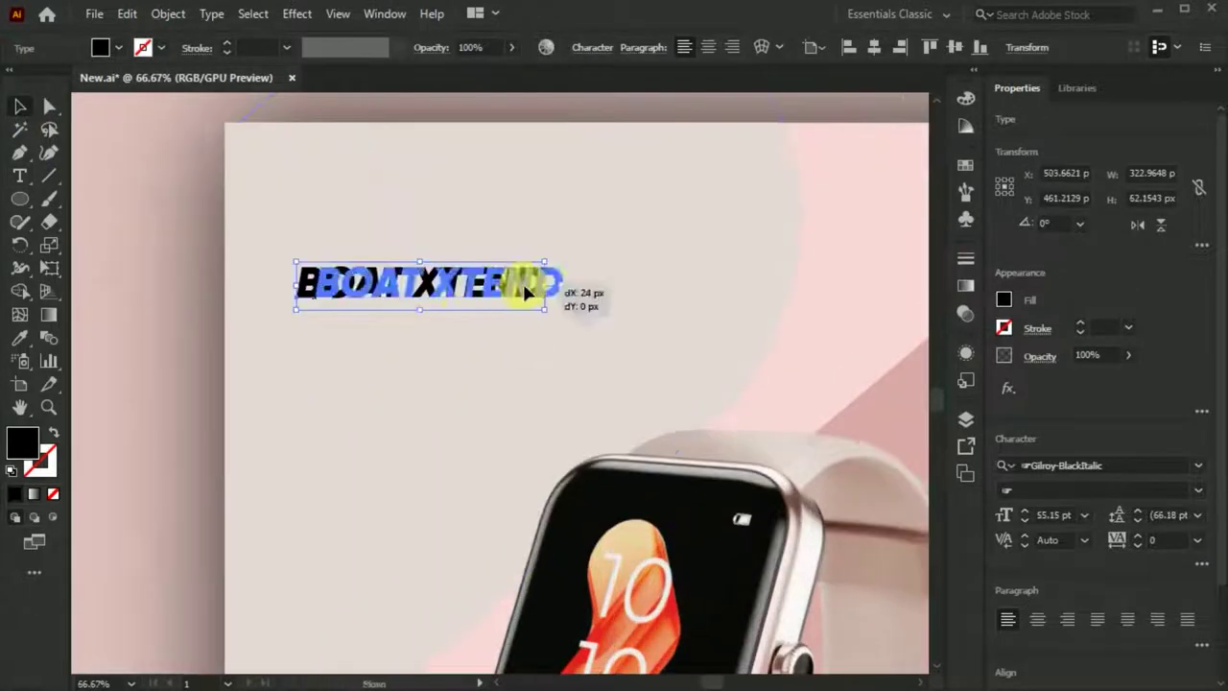
- Paste the SMARTWATCH WITH ALEXA BUILT-IN headline with 48 pt leading below BOAT XTEND
drag(516, 282, 428, 290)
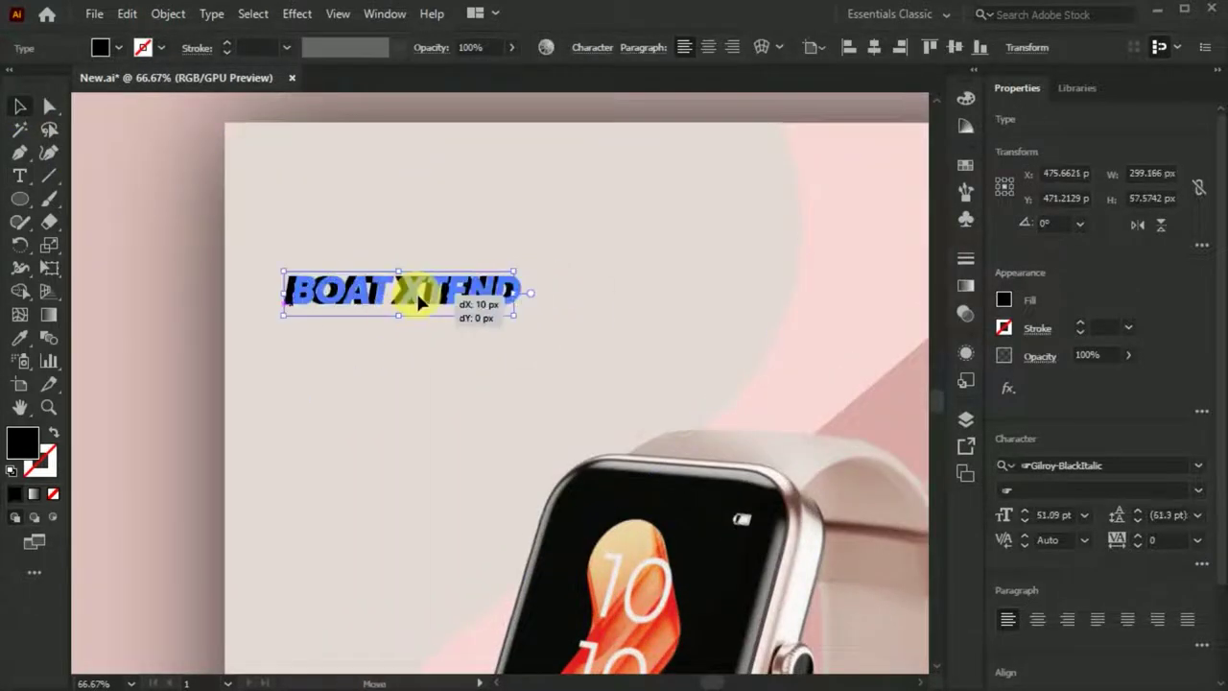
key(ctrl+v)
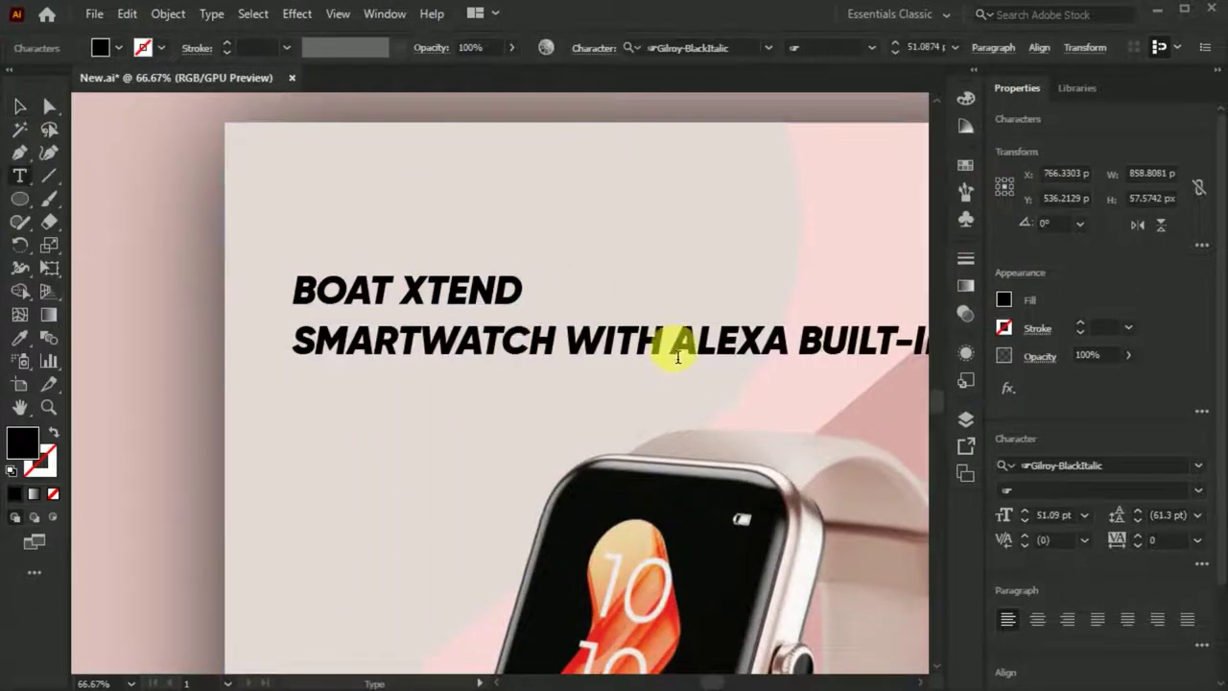
key(Escape)
click(592, 47)
click(562, 136)
text(48)
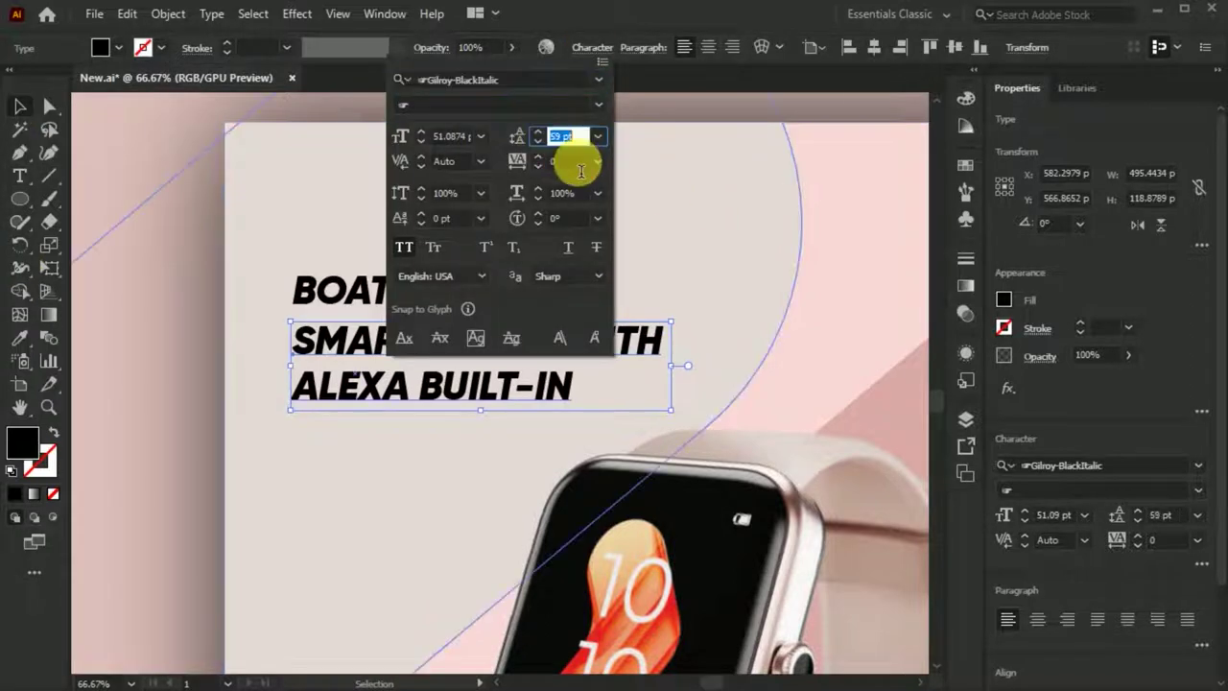
key(Return)
drag(480, 406, 480, 342)
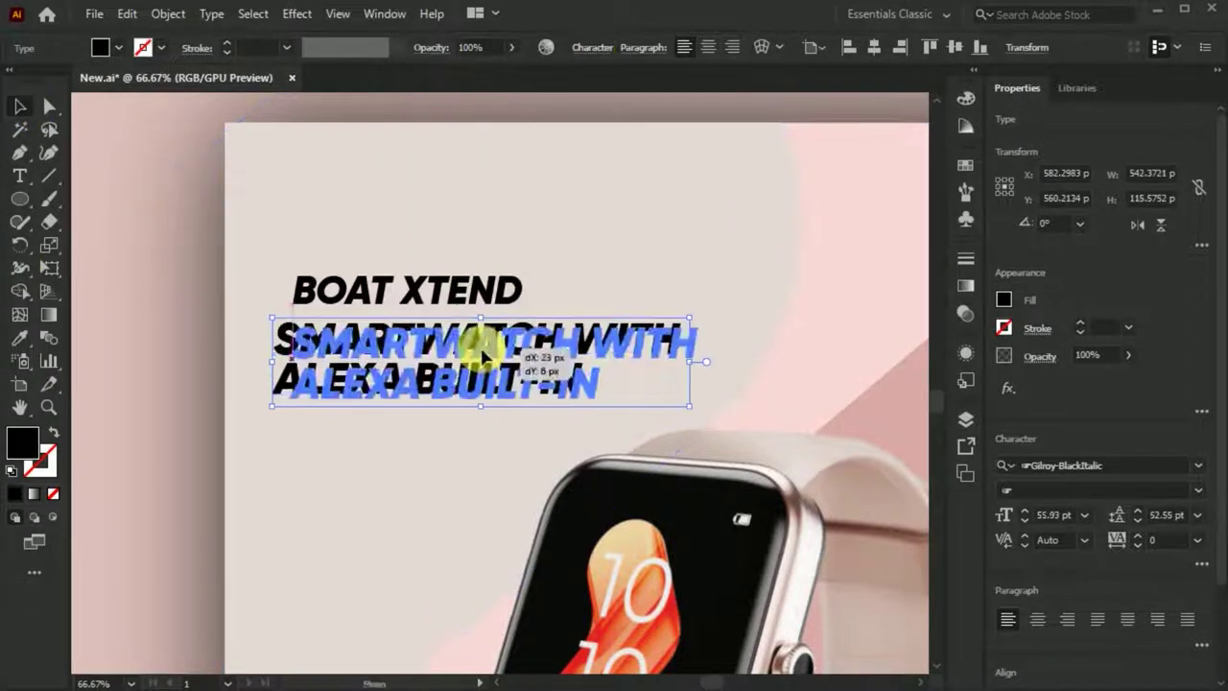
- Set BOAT XTEND in Gilroy-ExtraBoldItalic
click(327, 292)
click(592, 47)
click(560, 78)
key(BackSpace)
key(BackSpace)
key(BackSpace)
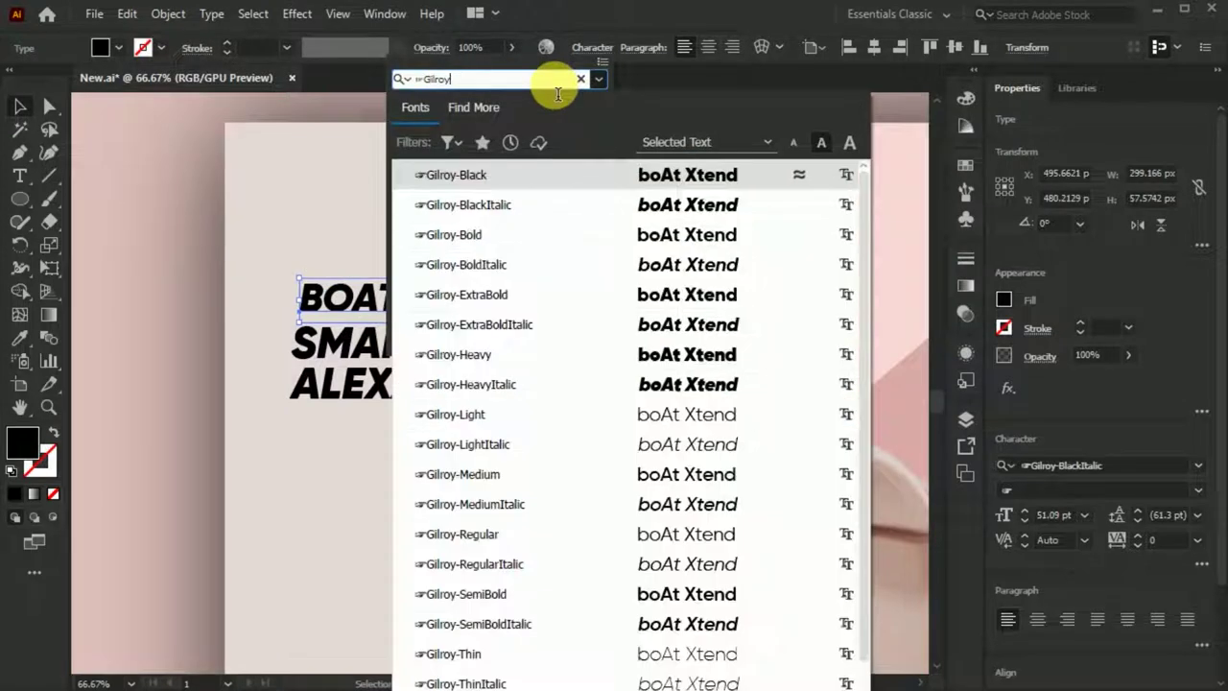
click(472, 317)
- Enlarge the headline slightly and colour BOAT XTEND with the sampled background pink
click(447, 376)
key(ctrl+minus)
drag(466, 384, 447, 324)
click(374, 288)
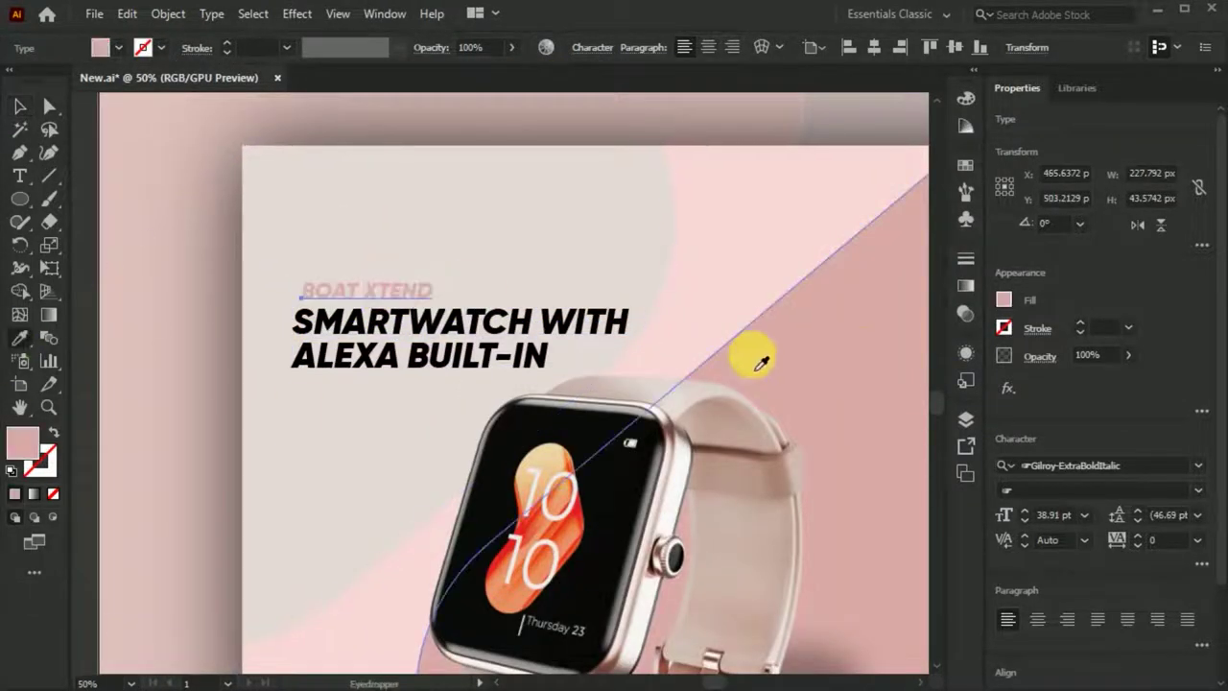
- Reposition the watch image on the artboard
key(ctrl+minus)
click(471, 356)
drag(548, 479, 497, 511)
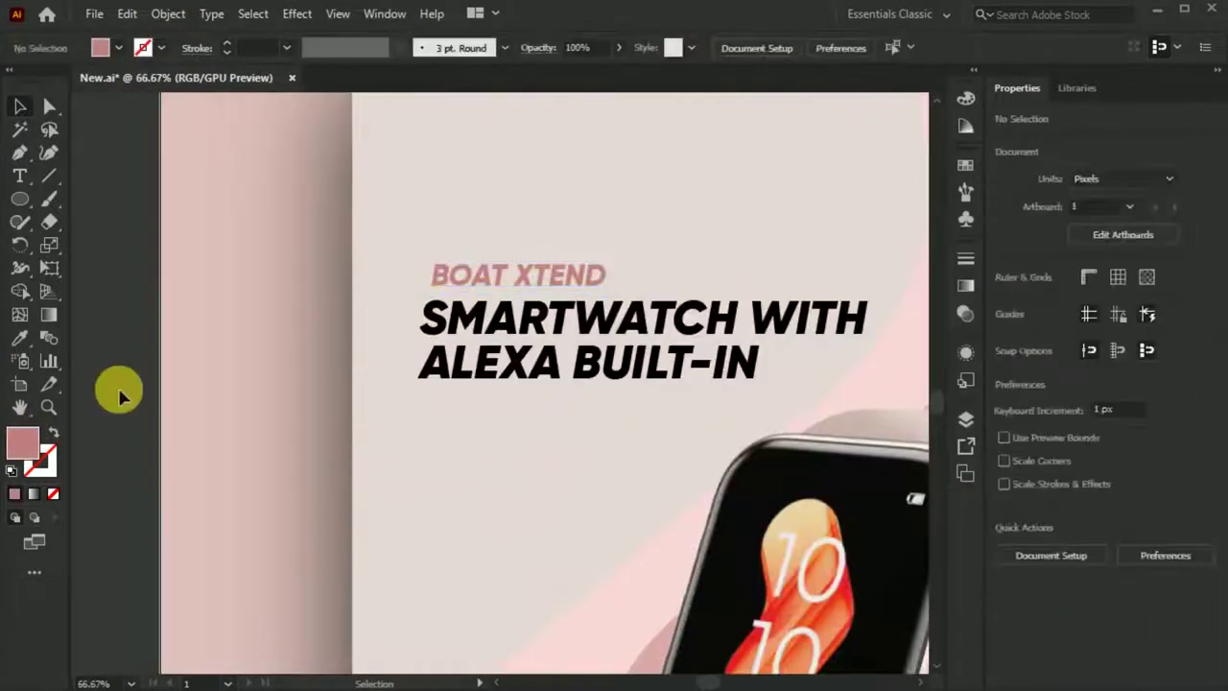
click(460, 278)
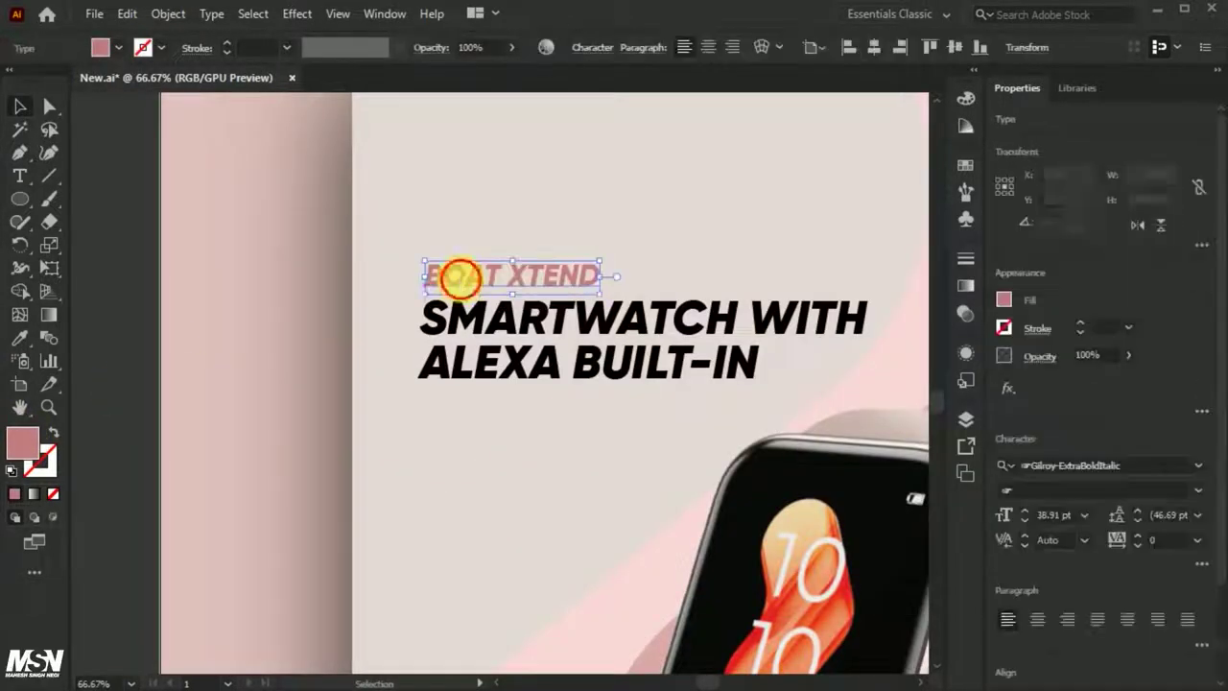
- Paste the feature description over the lower copy, in black Gilroy-Medium at 23 pt
click(141, 511)
double_click(589, 411)
key(ctrl+a)
key(ctrl+v)
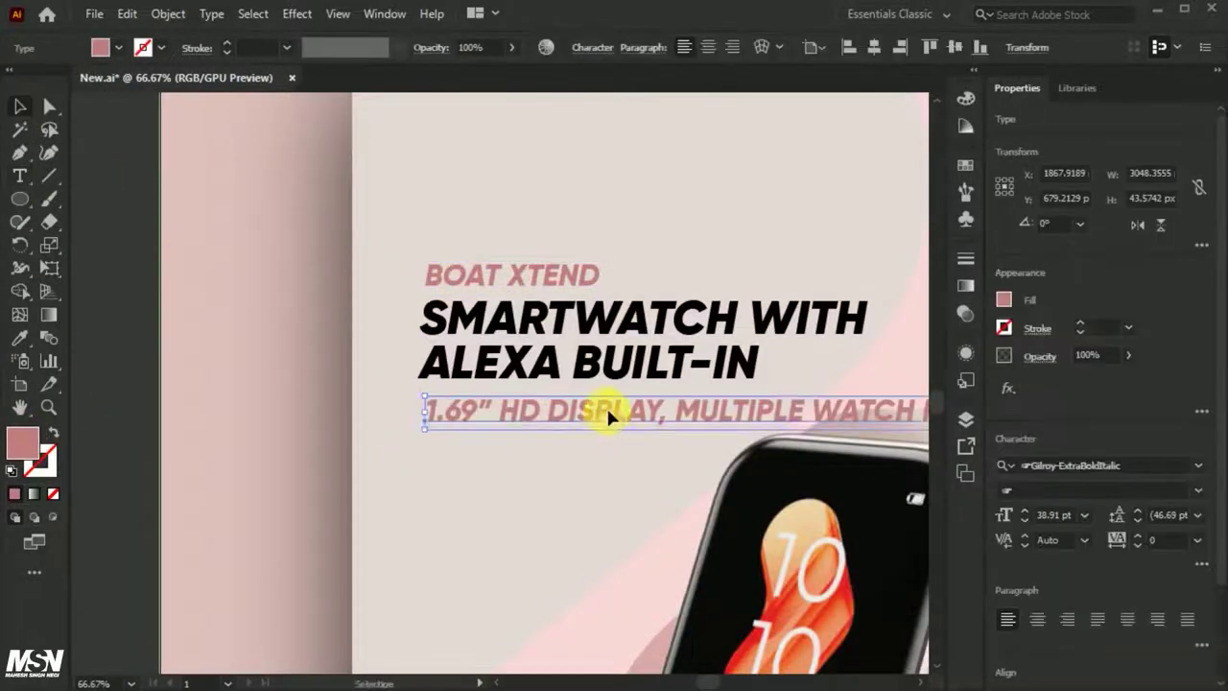
click(592, 47)
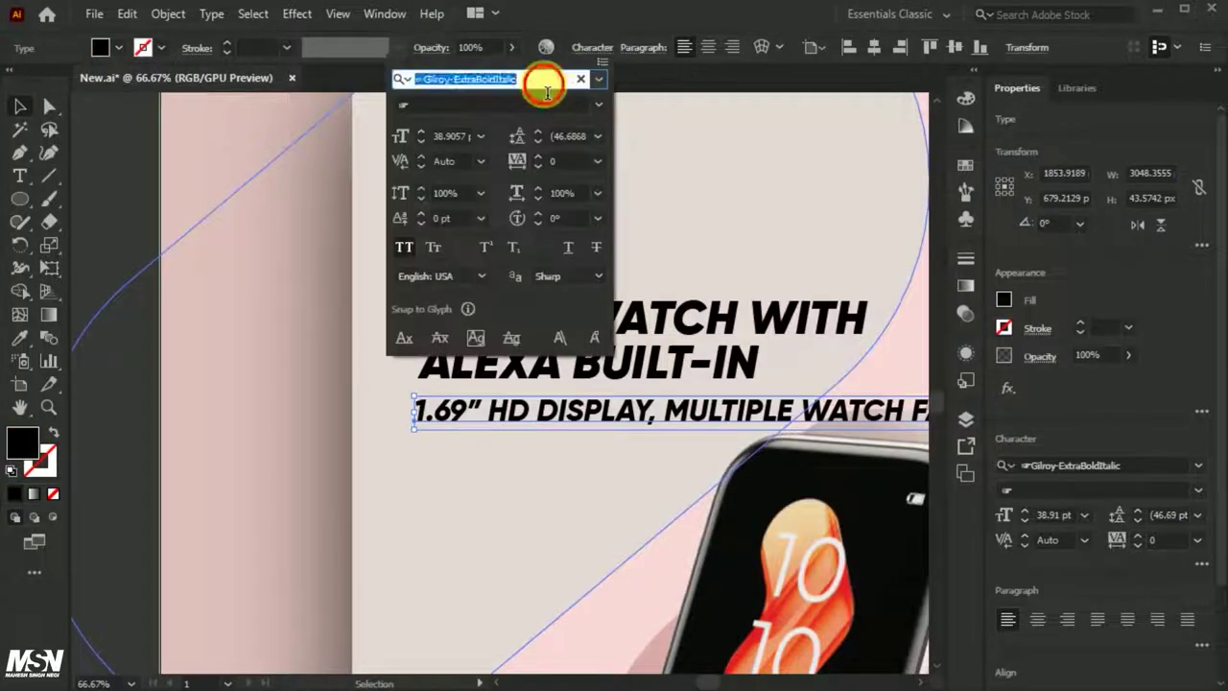
click(543, 80)
click(480, 474)
text(23)
key(Return)
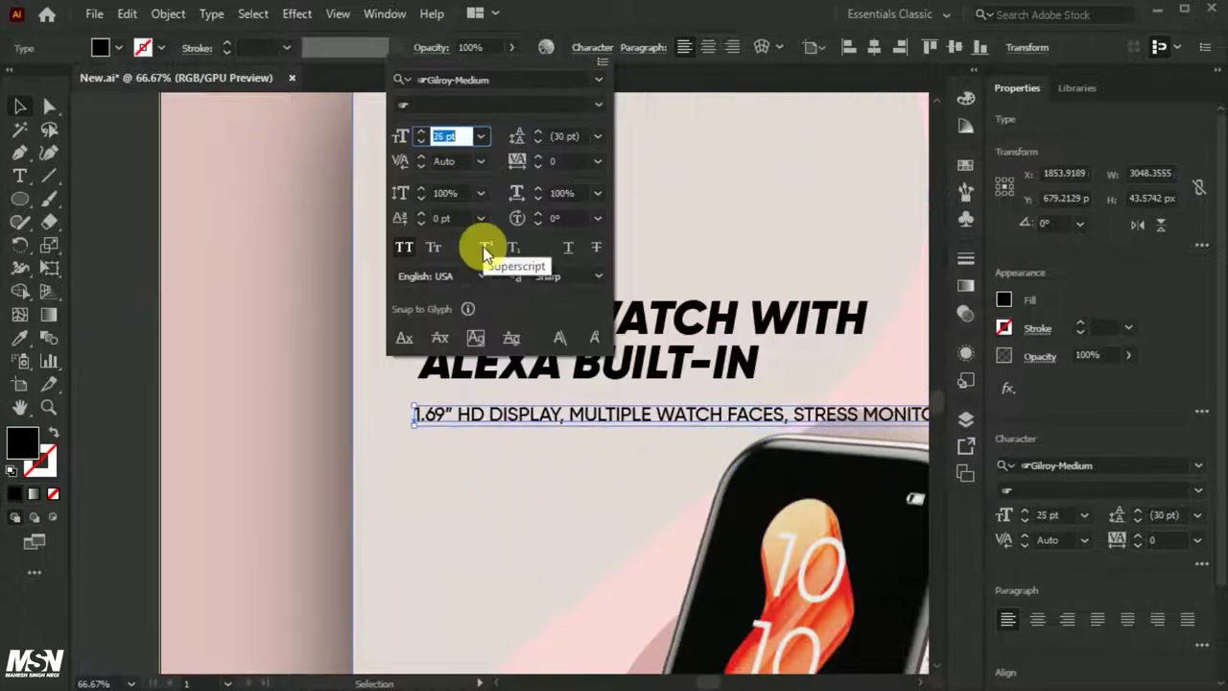
- Reselect the description and switch it to the italic Gilroy style
click(17, 185)
click(815, 491)
click(15, 110)
click(507, 430)
click(466, 275)
key(ctrl+minus)
click(476, 480)
key(ctrl+equal)
click(521, 452)
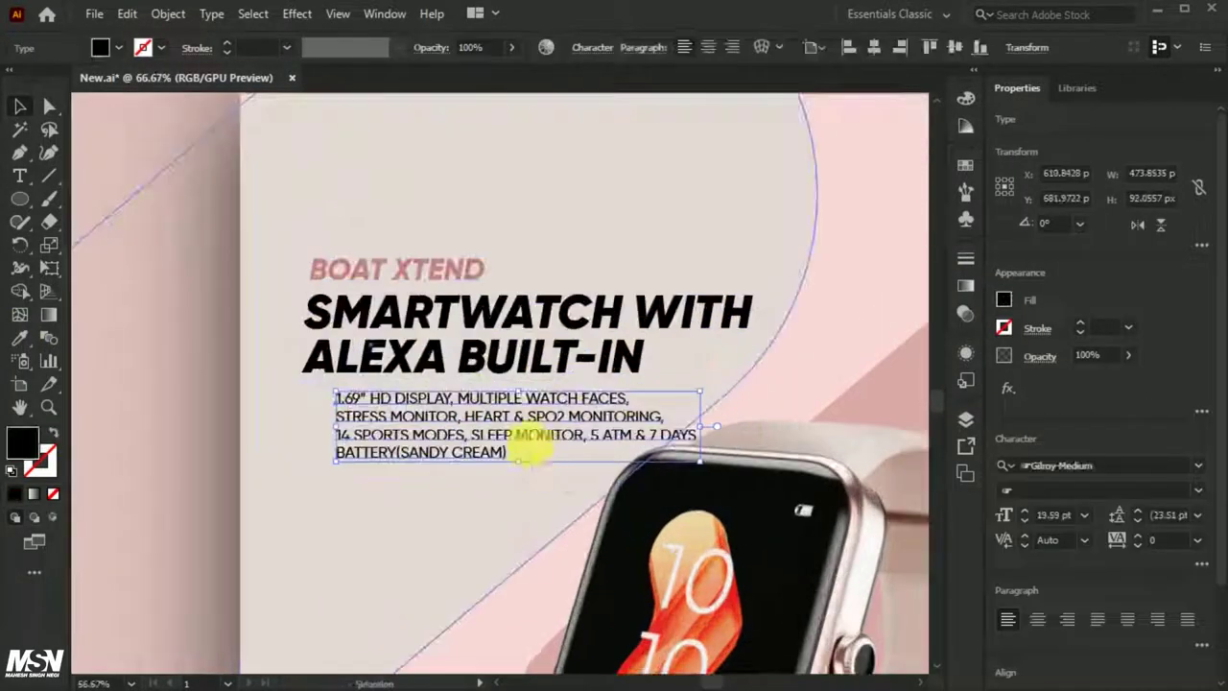
key(ctrl+equal)
click(584, 45)
click(540, 80)
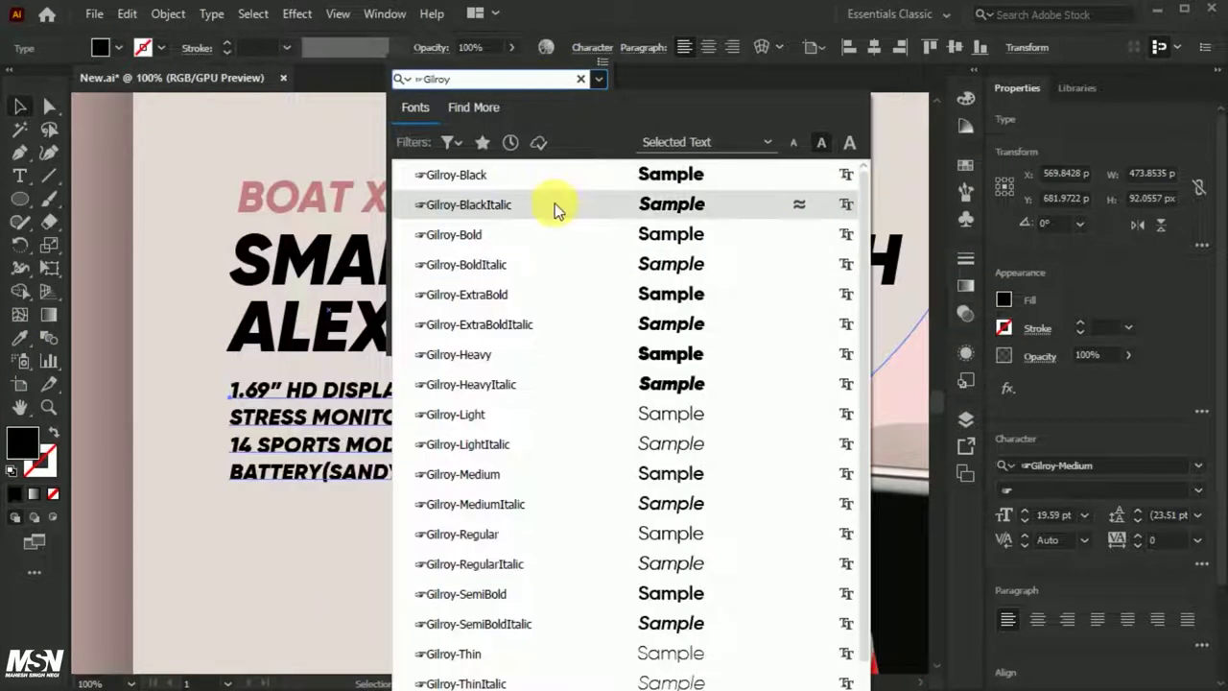
key(Down)
key(Return)
- Eyedrop BOAT XTEND's pink onto the headline and make BOAT XTEND black
key(i)
click(422, 470)
key(ctrl+minus)
key(ctrl+minus)
click(431, 290)
key(v)
click(11, 470)
click(282, 301)
key(ctrl+0)
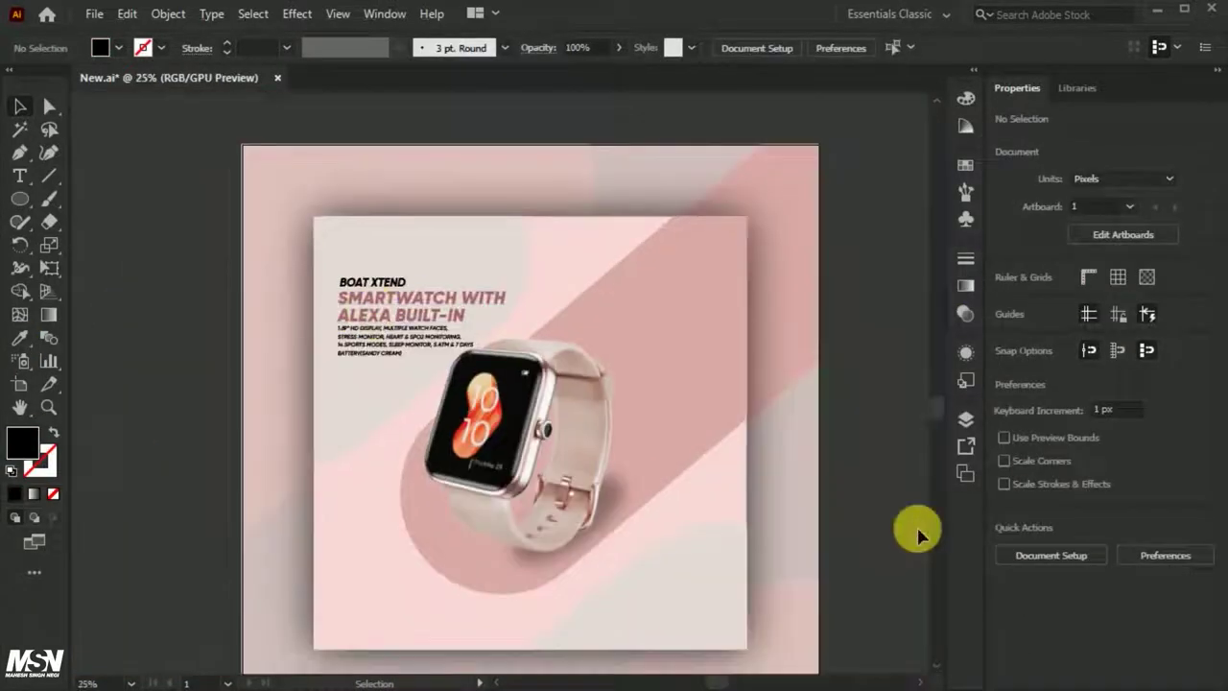
key(ctrl+equal)
key(ctrl+equal)
- Set the description's letter spacing (tracking) to 10
click(419, 384)
click(571, 47)
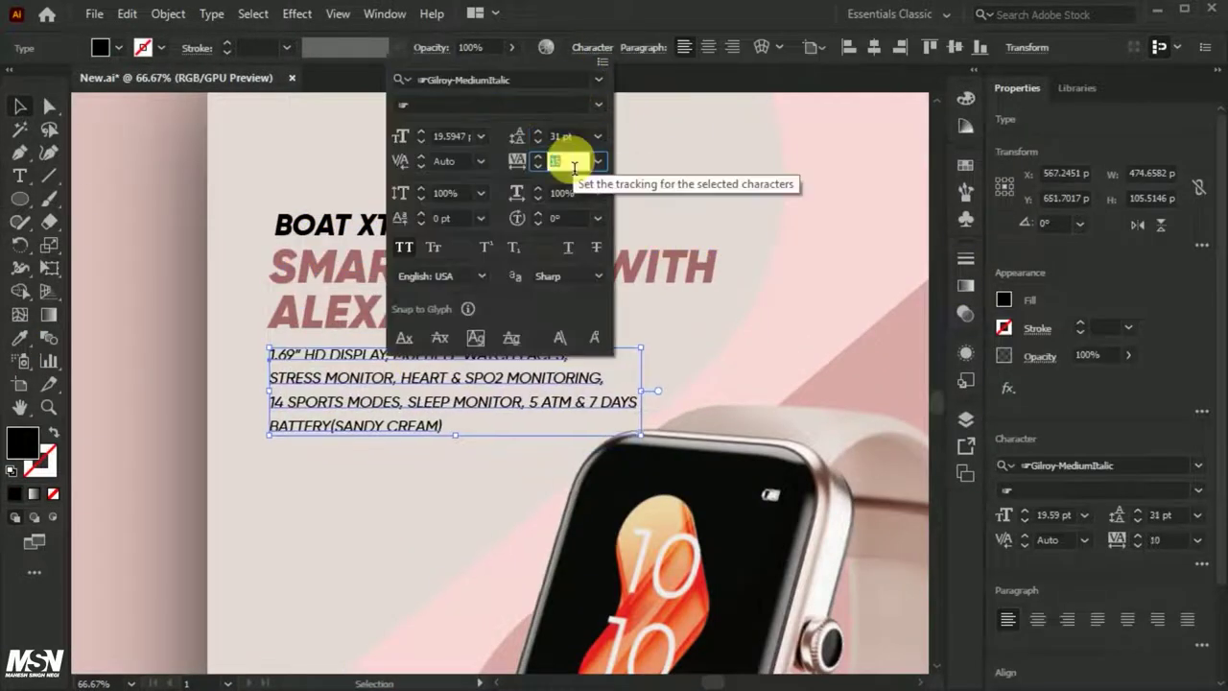
key(Escape)
key(ctrl+shift+a)
key(ctrl+equal)
key(ctrl+equal)
key(ctrl+0)
- Draw a tall rectangle on the lower left of the ad
scroll(384, 566, up, 3)
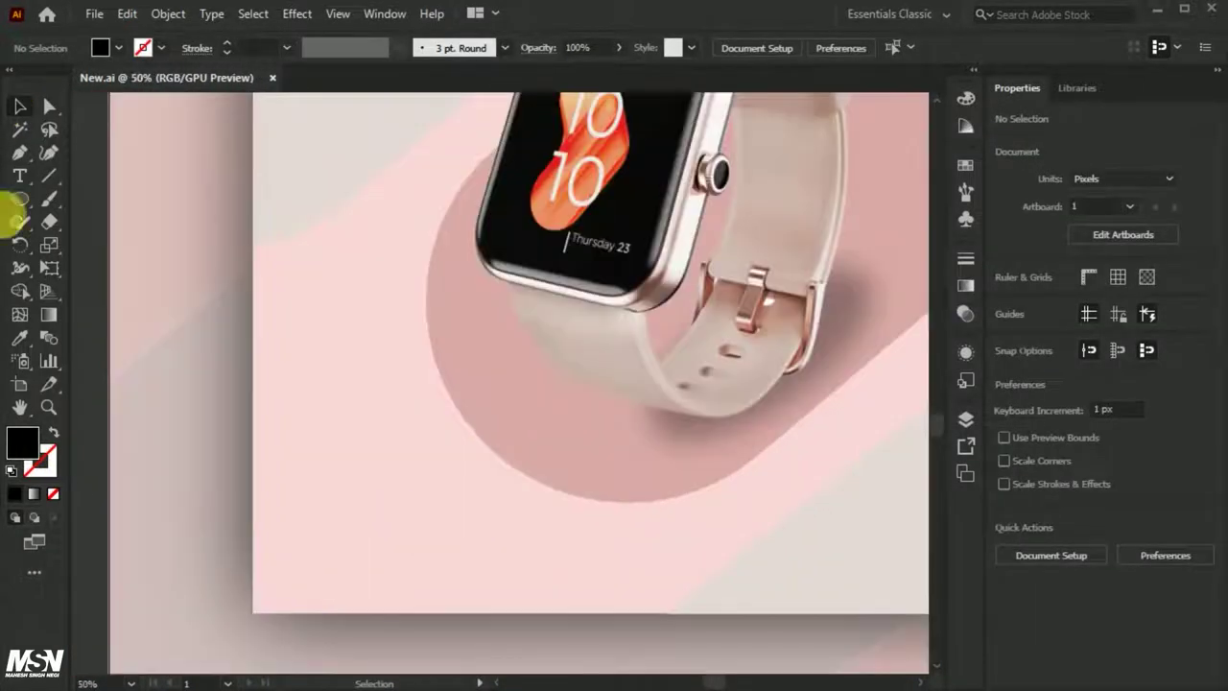
key(m)
drag(290, 325, 315, 598)
- Fill the bar pink and add rotated '50% OFF' text in Gotham-Black
key(a)
key(t)
click(364, 400)
text(50% OFF)
key(Escape)
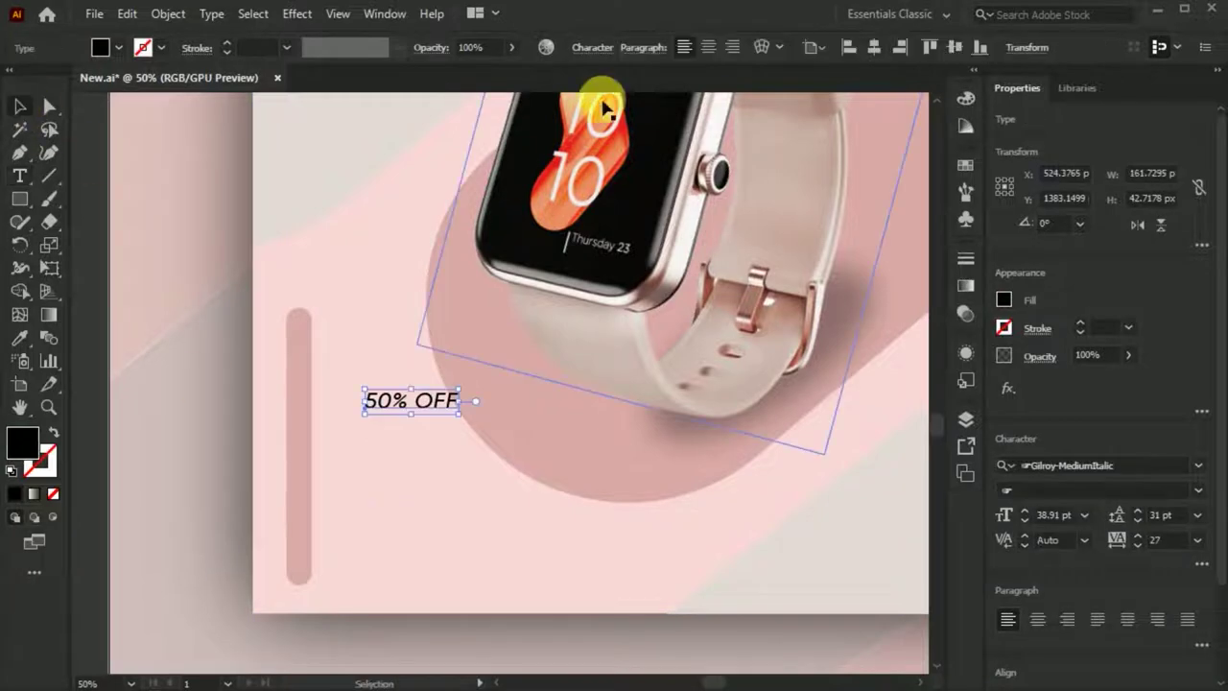
click(602, 47)
click(658, 352)
drag(462, 418, 488, 401)
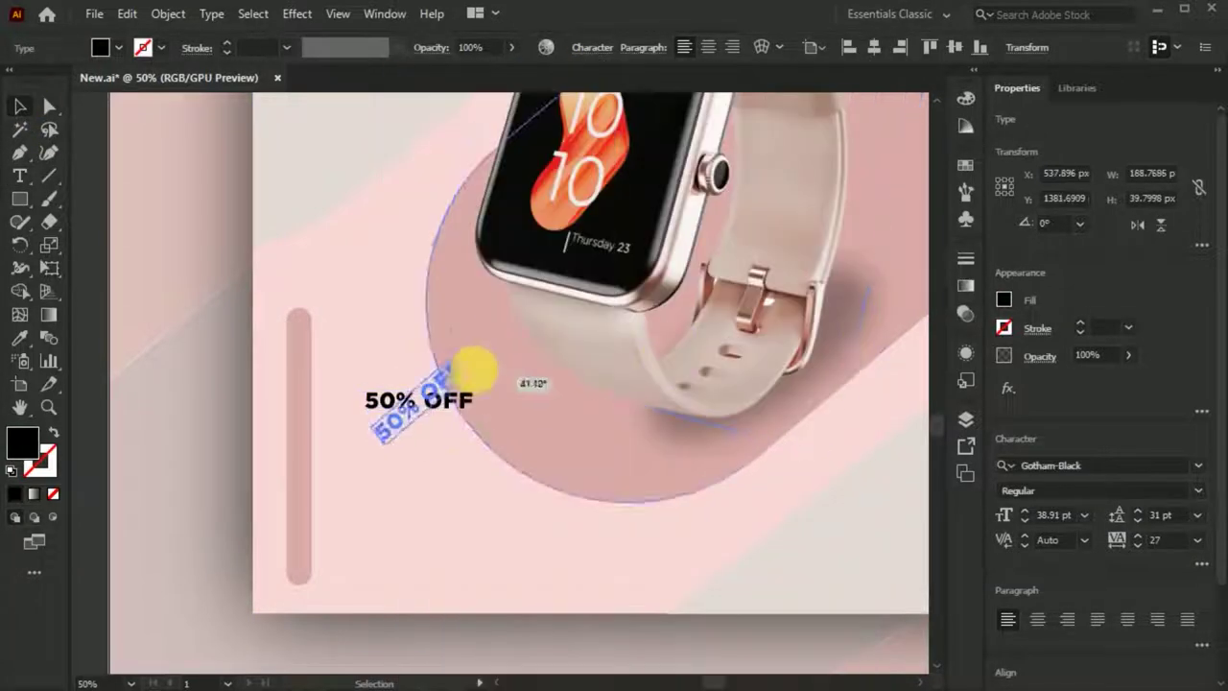
- Add the USE CODE discount line, rotated vertically and centred on the pink pill
drag(346, 535, 348, 466)
text(USE CODE)
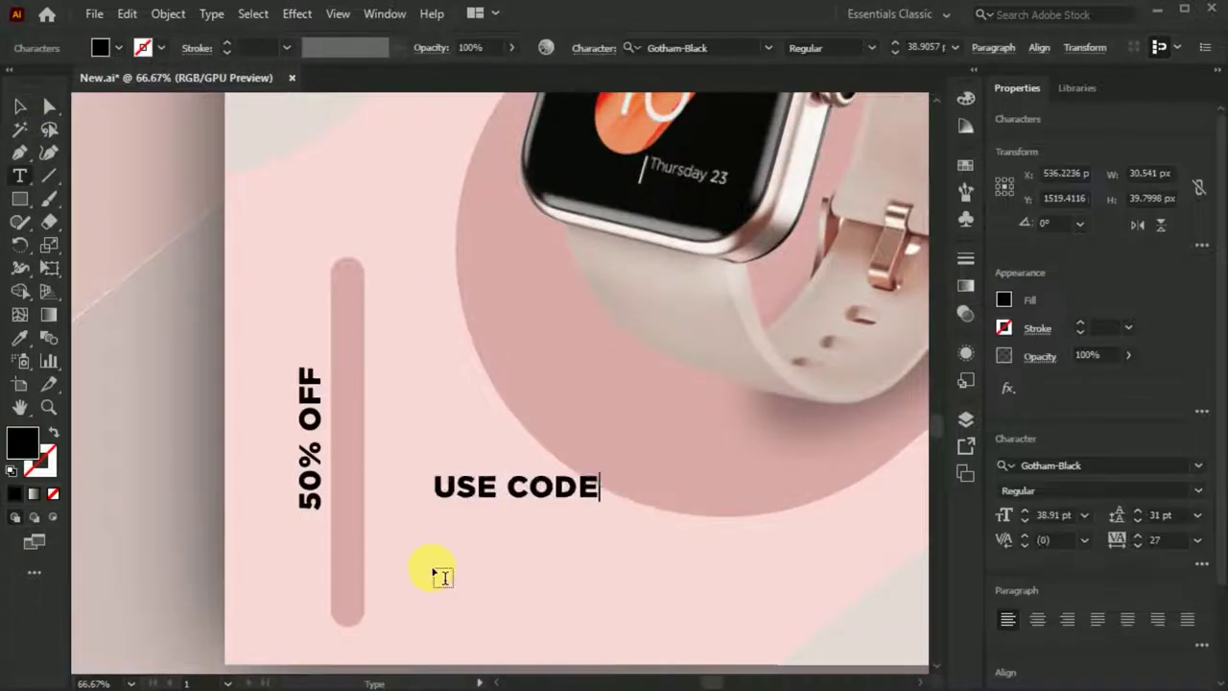
text(63)
key(Escape)
drag(649, 484, 345, 451)
click(589, 47)
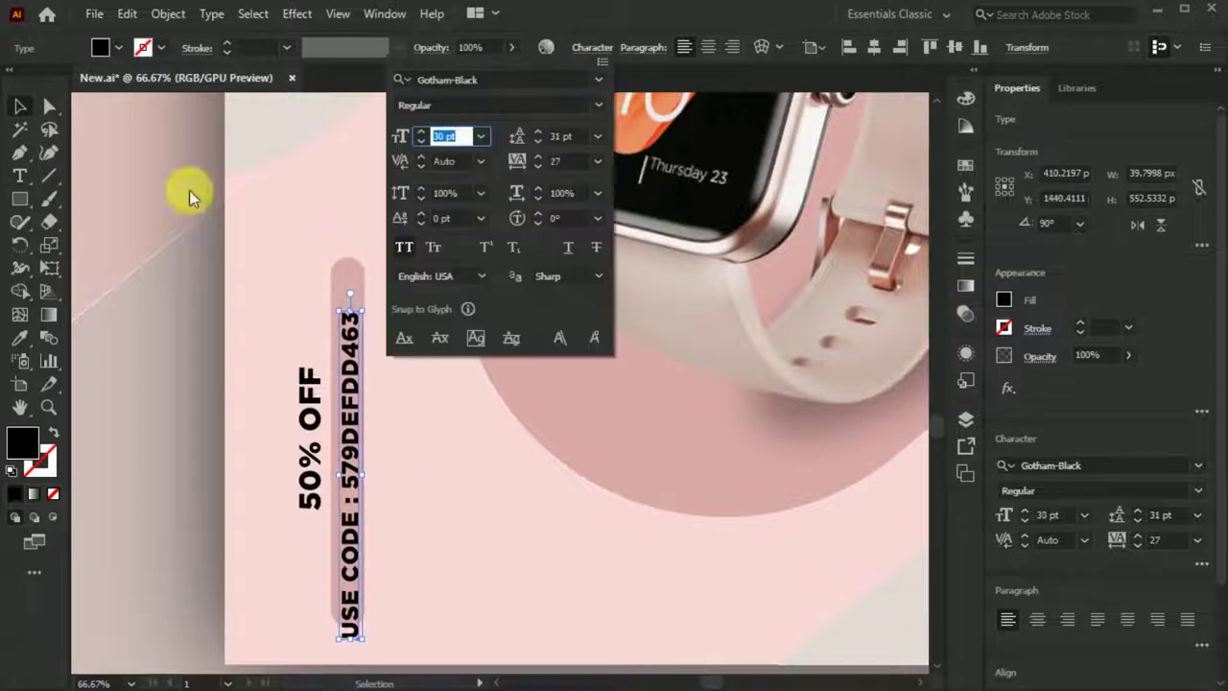
drag(186, 191, 374, 480)
click(712, 50)
key(ctrl+minus)
click(113, 403)
- Nudge '50% OFF' down so it sits beside the pill
click(339, 473)
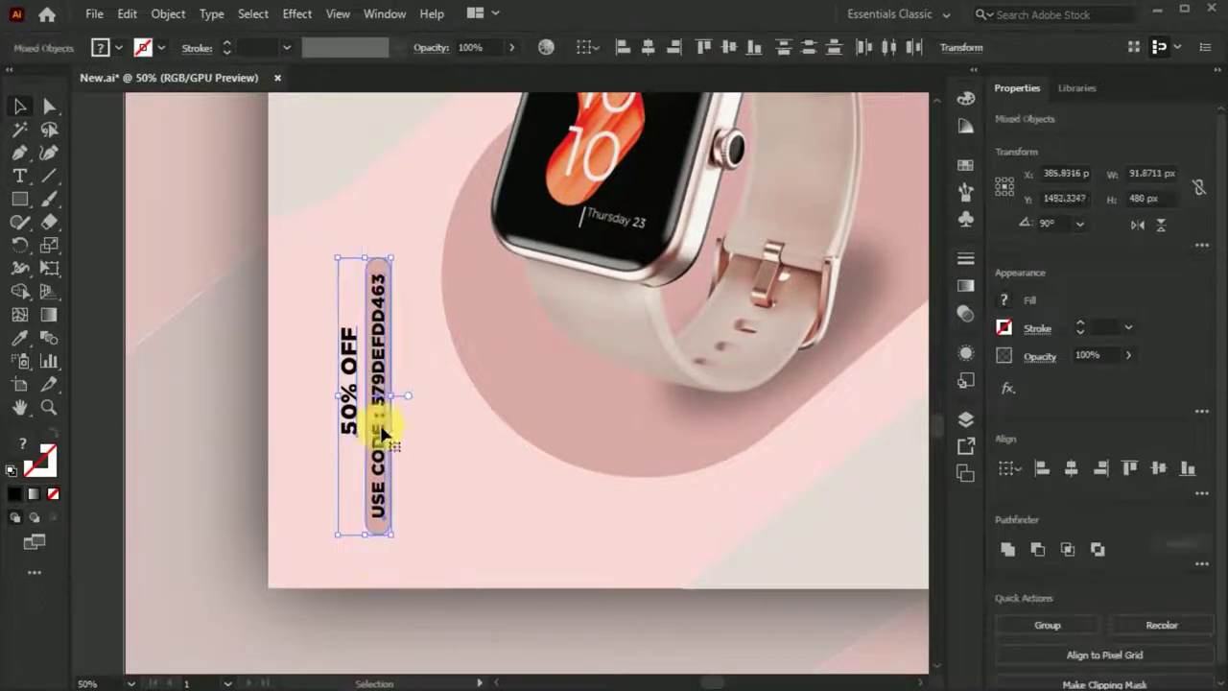
key(ctrl+plus)
drag(354, 389, 355, 402)
click(100, 328)
key(ctrl+minus)
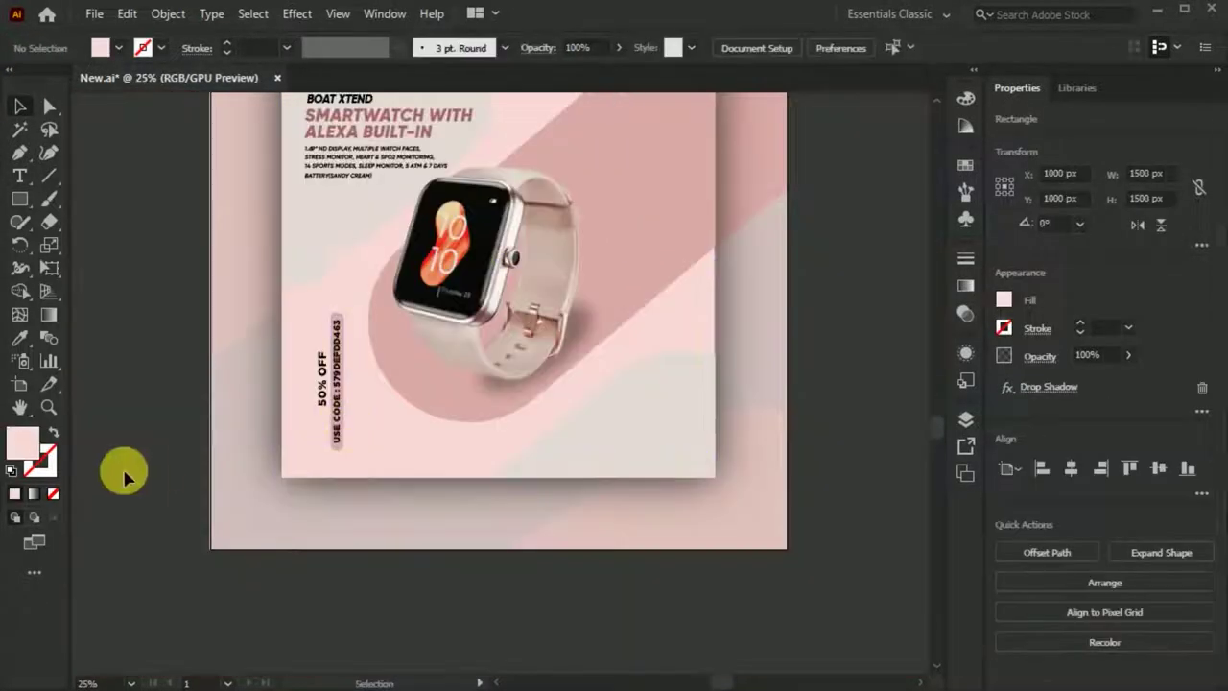
key(ctrl+plus)
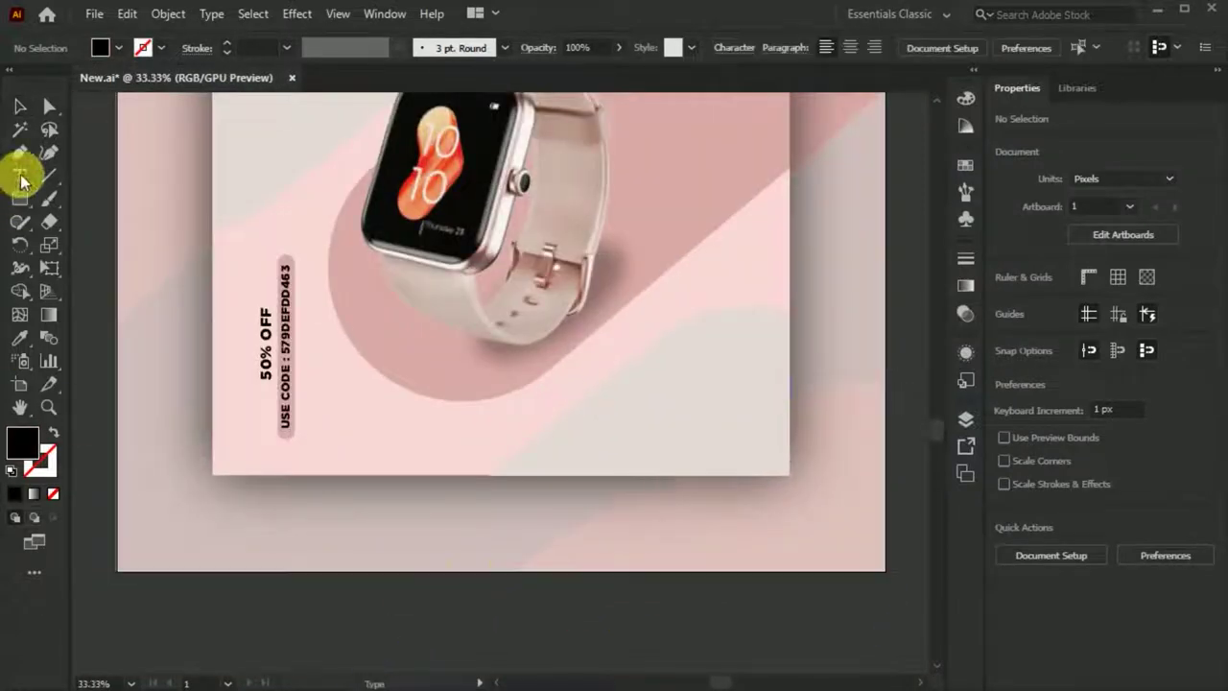
click(19, 176)
click(573, 391)
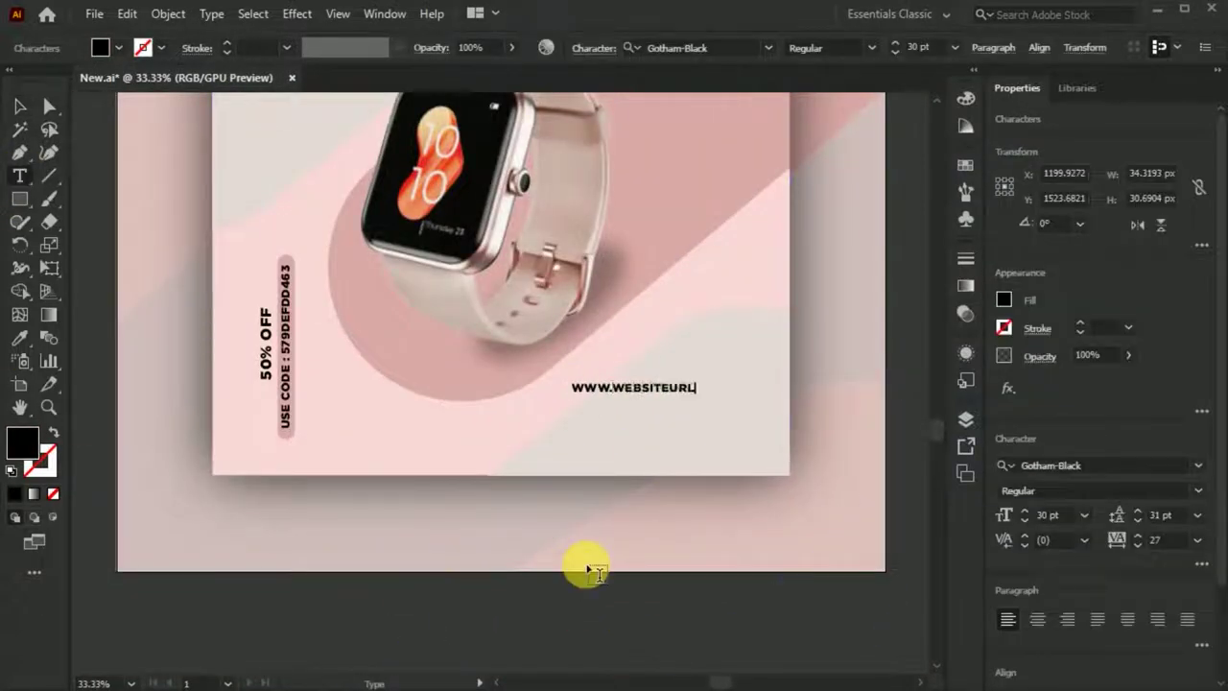
key(Escape)
key(ctrl+plus)
key(ctrl+plus)
drag(643, 465, 642, 453)
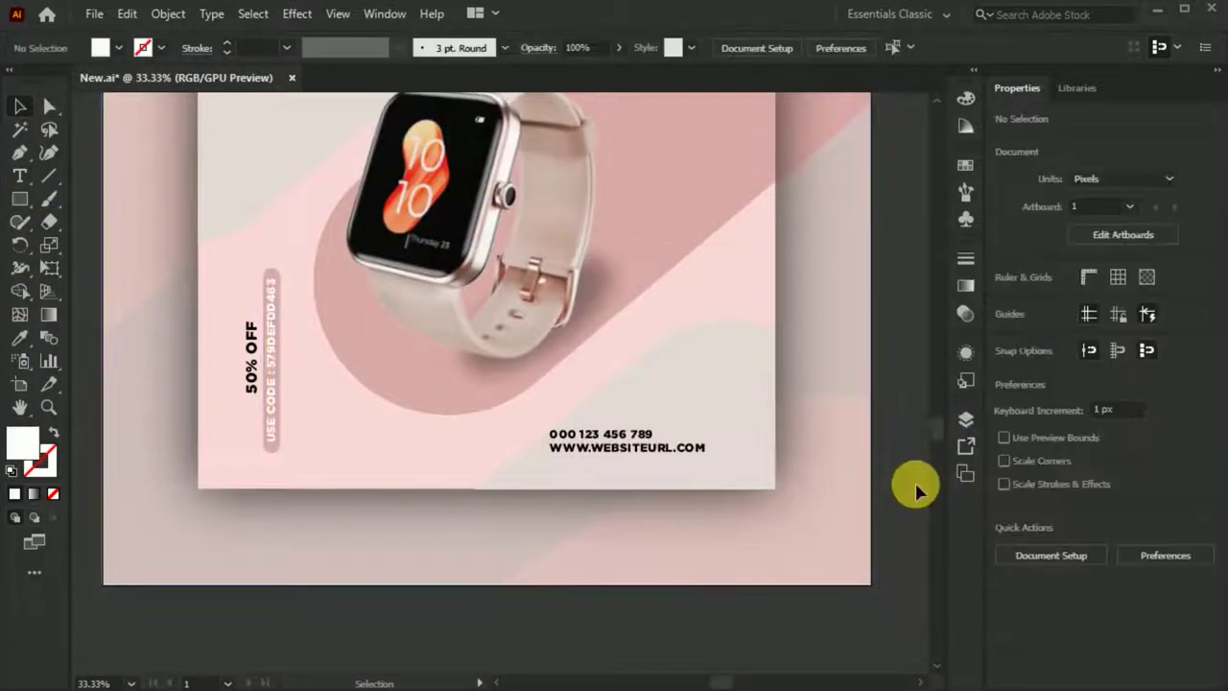
- Place the globe icon below the phone icon and colour both icons pink
key(ctrl+plus)
key(ctrl+plus)
key(ctrl+plus)
mouse_move(479, 557)
mouse_down()
mouse_move(617, 487)
mouse_move(538, 531)
mouse_up()
key(ctrl+plus)
key(ctrl+plus)
key(ctrl+plus)
click(489, 437)
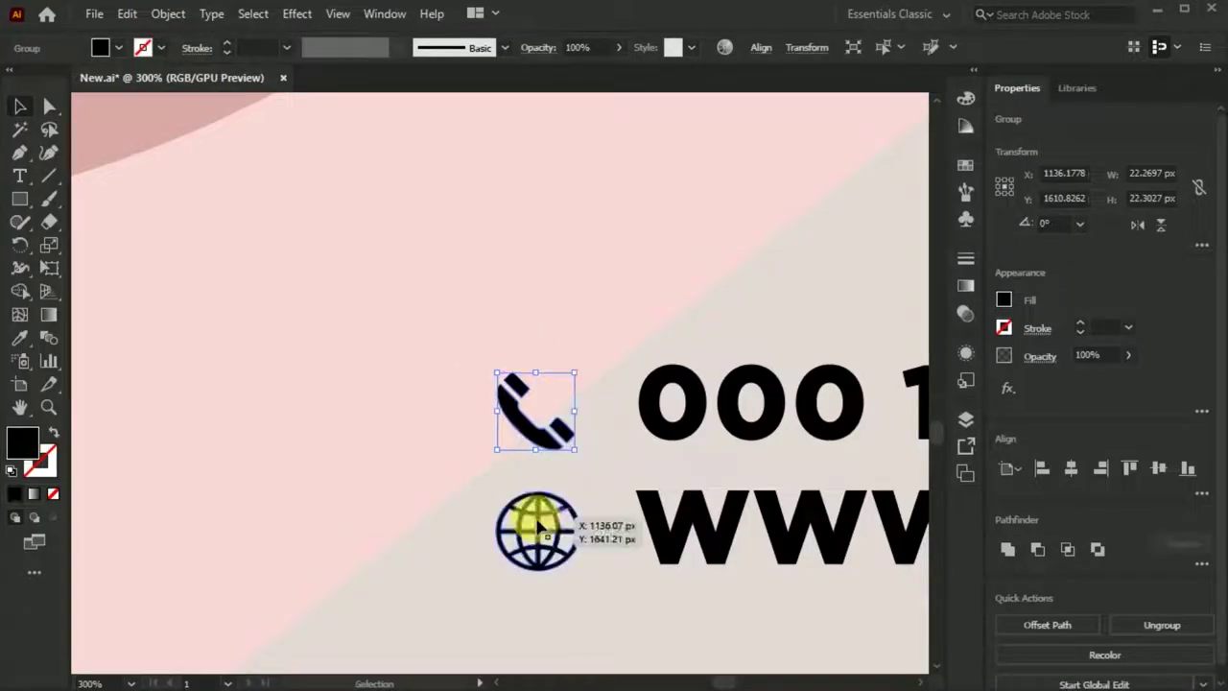
shift+click(534, 518)
scroll(533, 518, down, 2)
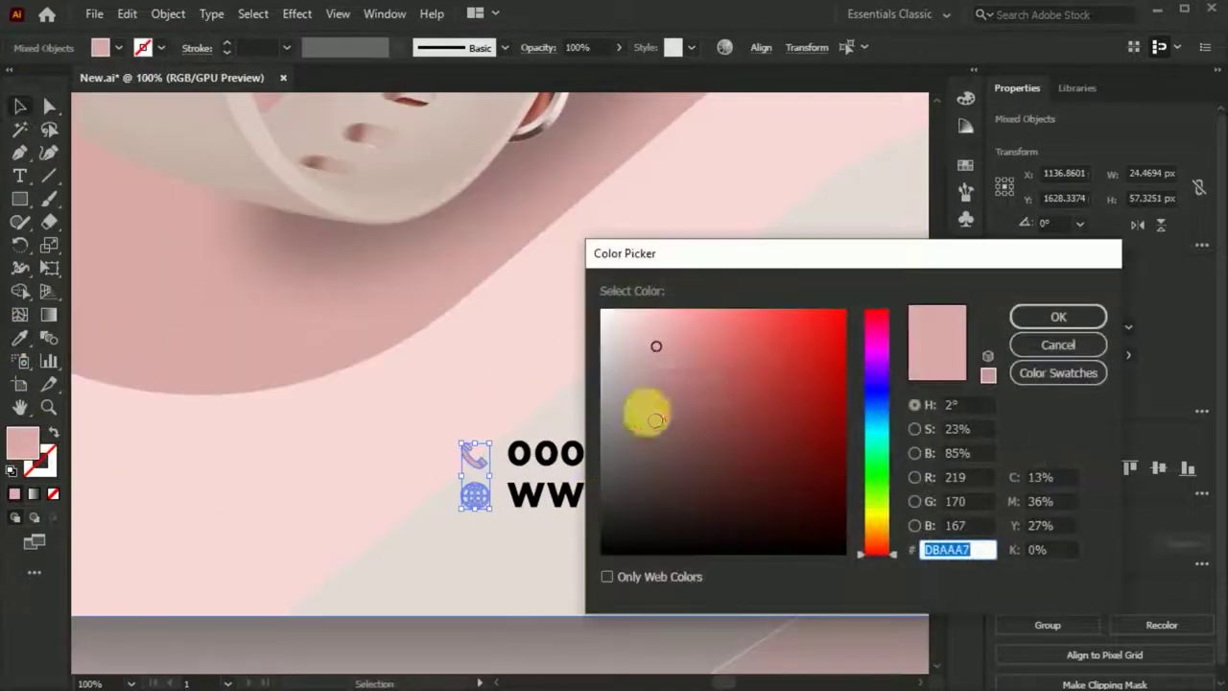
click(1032, 331)
- Start a LOGO text object at the top right of the artboard
key(ctrl+minus)
key(ctrl+minus)
key(ctrl+minus)
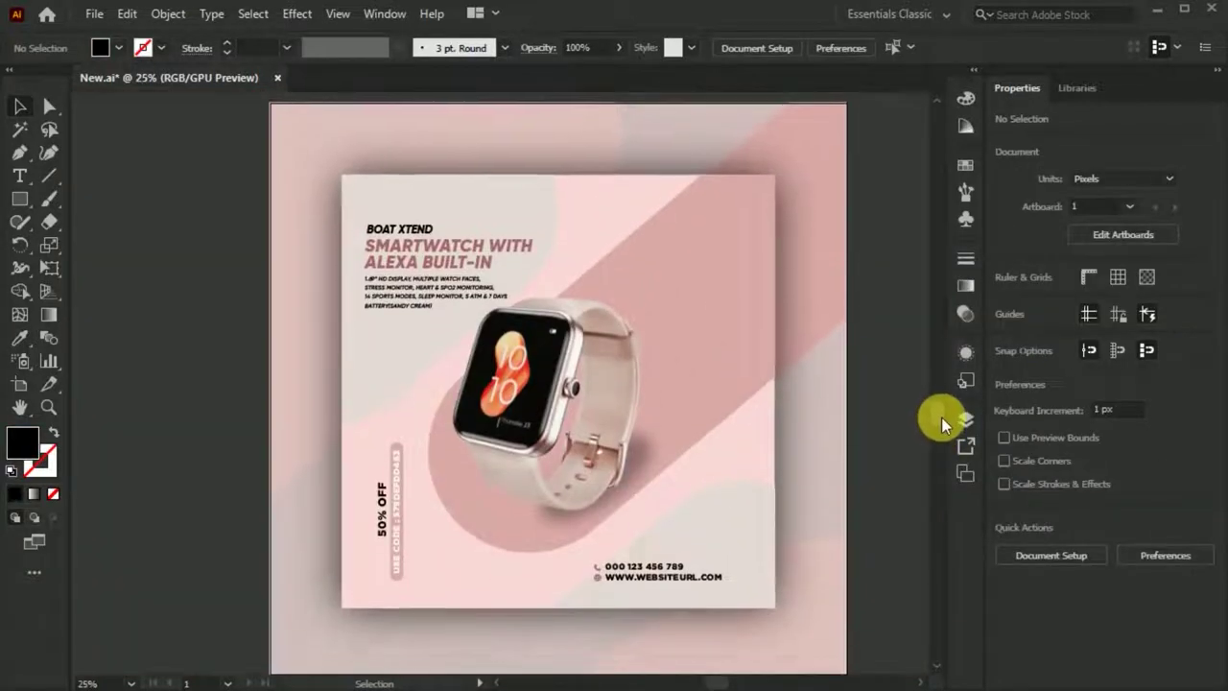
key(t)
click(698, 221)
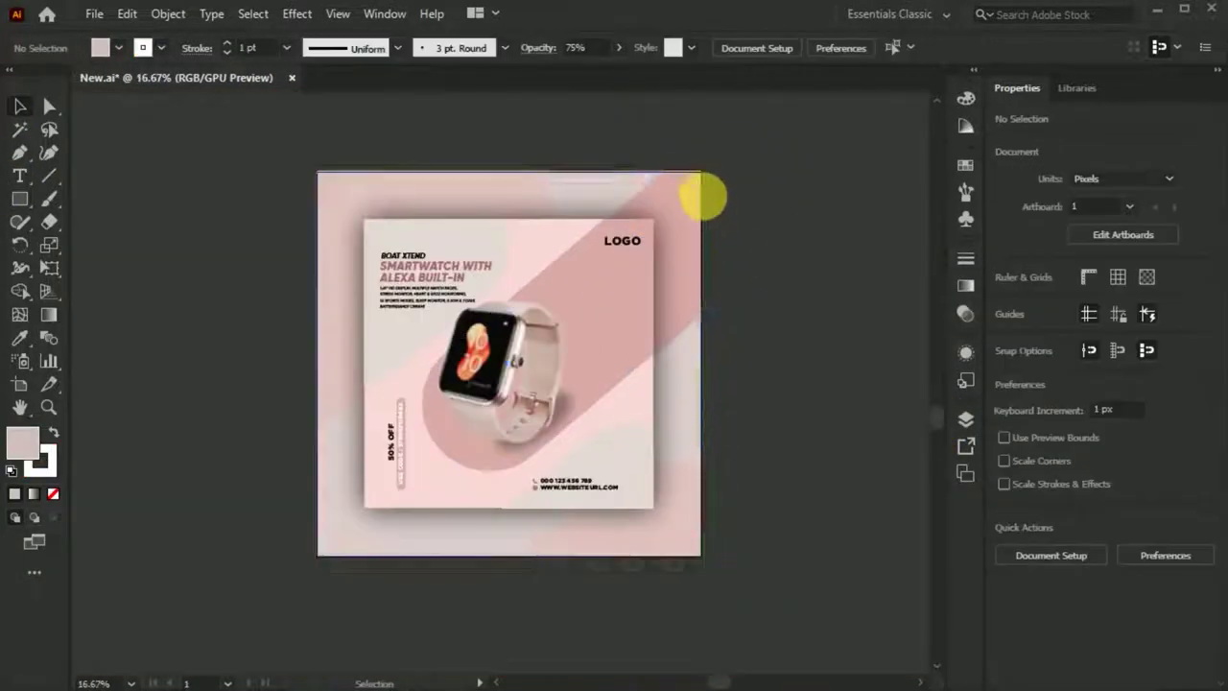
- Lower the rounded background band's opacity to 67%
click(374, 240)
drag(666, 80, 642, 75)
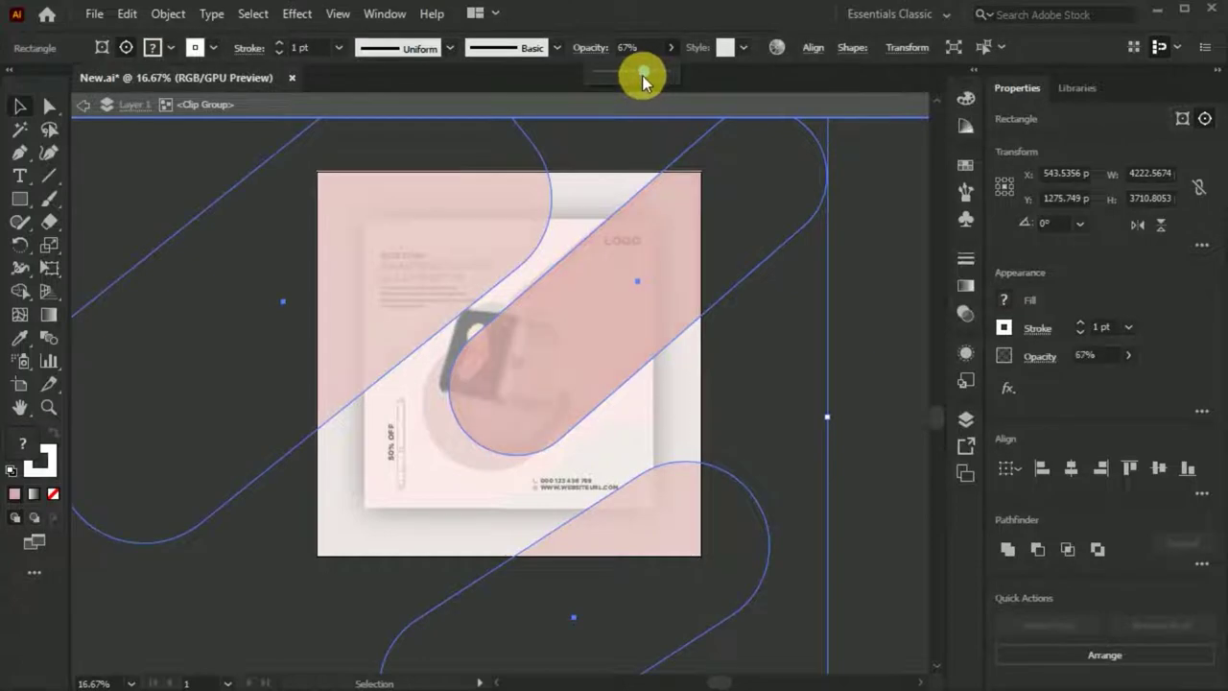
click(84, 105)
click(698, 213)
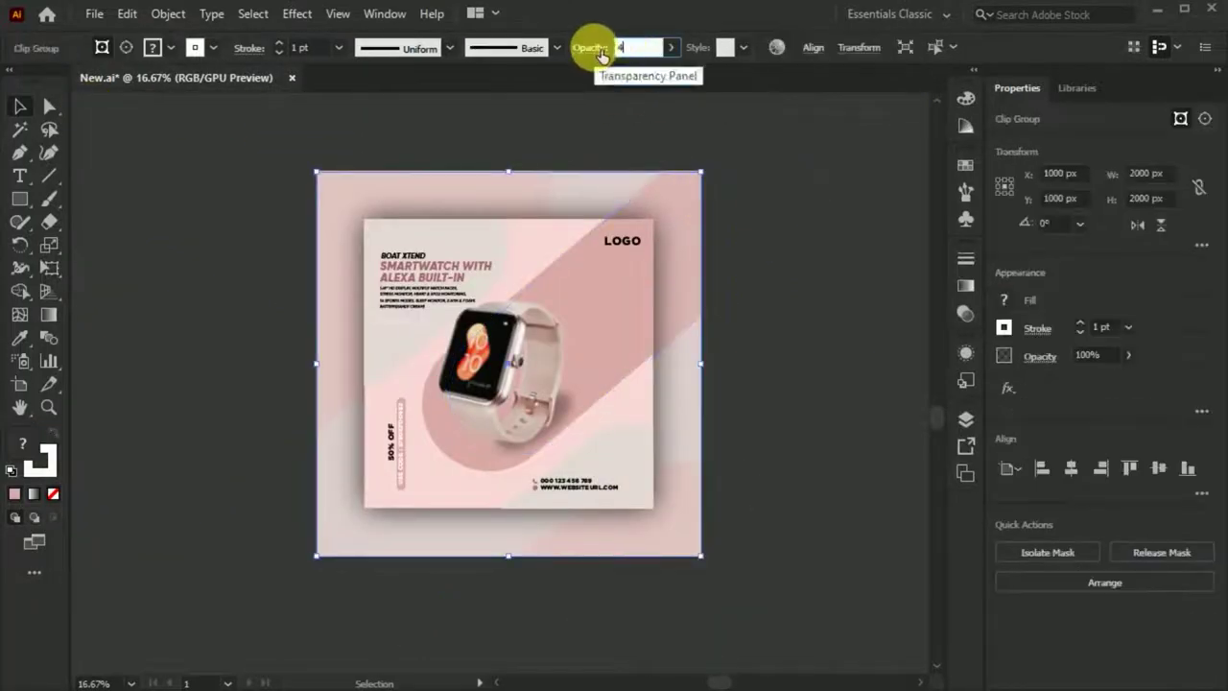
click(205, 186)
drag(205, 186, 515, 527)
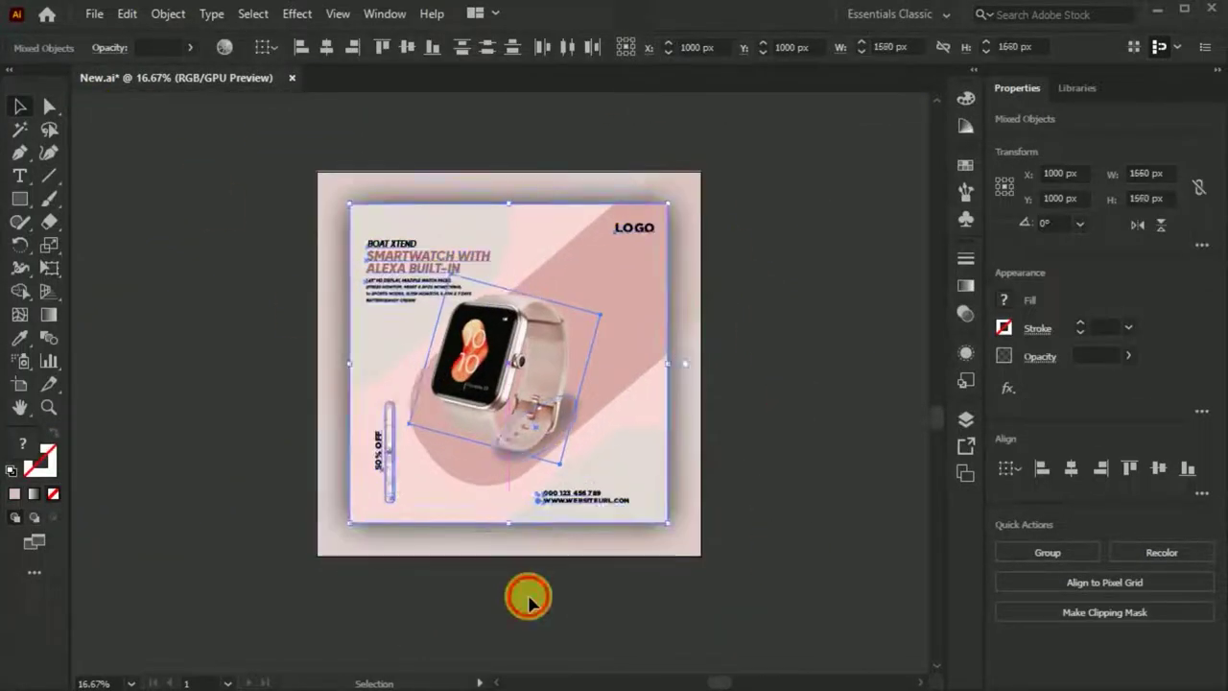
click(515, 598)
- Scale the contact text lines smaller and nudge the watch image up and right
scroll(451, 367, up, 1)
scroll(451, 368, down, 1)
scroll(575, 562, up, 2)
mouse_move(576, 562)
mouse_down()
mouse_move(438, 556)
mouse_move(648, 592)
mouse_move(639, 581)
mouse_up()
scroll(589, 527, down, 1)
click(781, 575)
drag(452, 351, 474, 342)
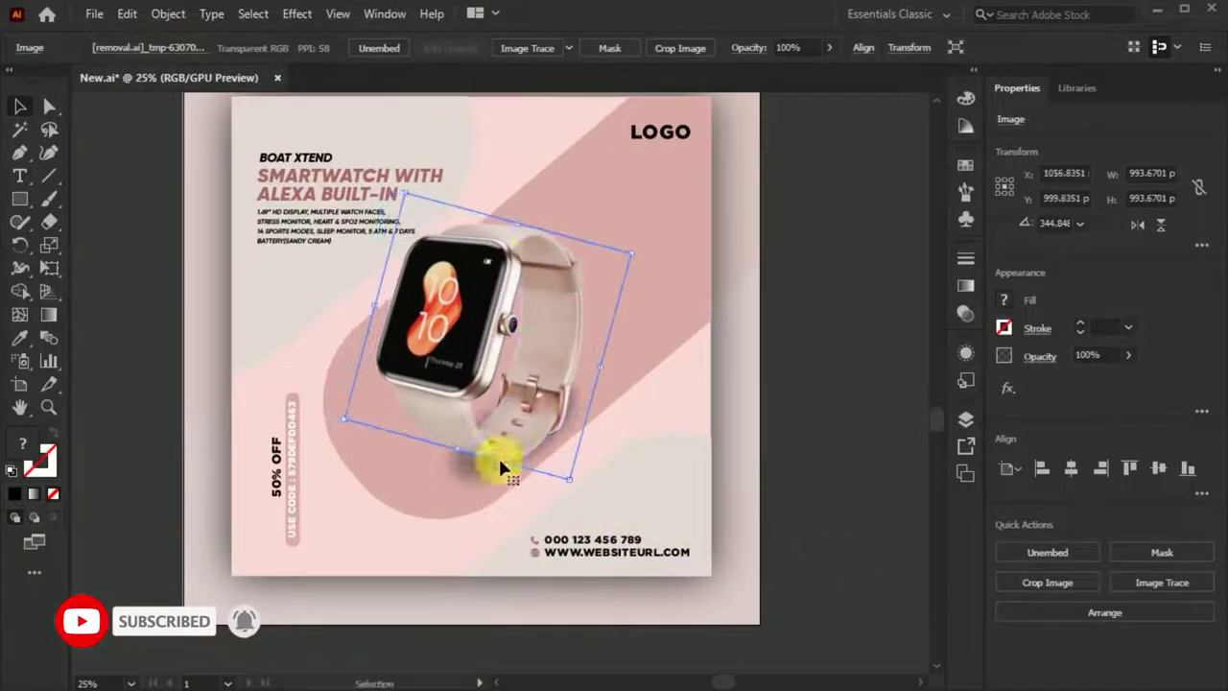
click(496, 524)
click(830, 597)
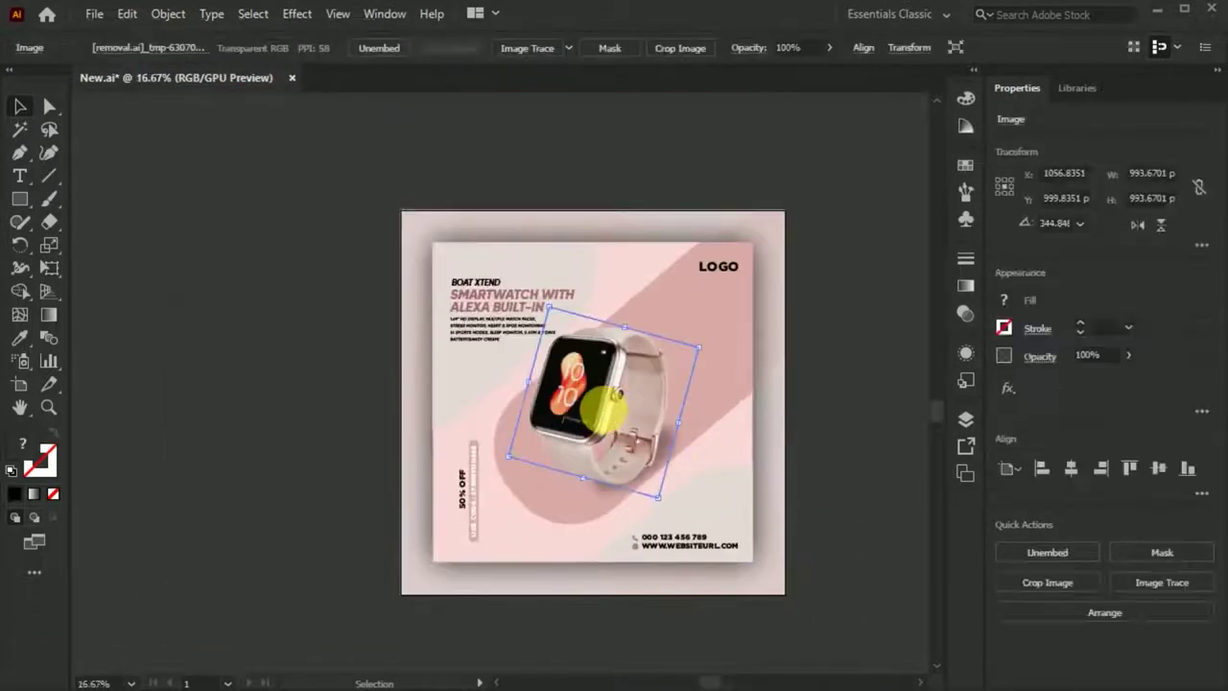
- Paste an enlarged watch copy inside the background group and send it to the back
click(129, 14)
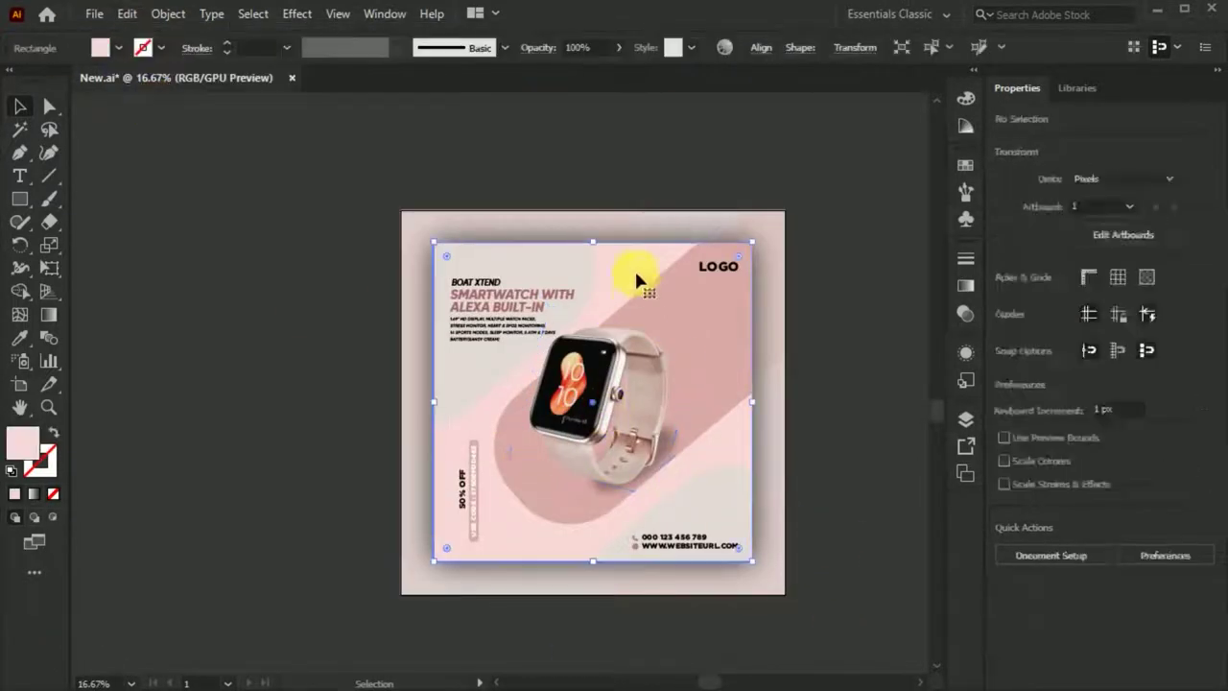
double_click(634, 269)
key(ctrl+v)
drag(479, 451, 576, 553)
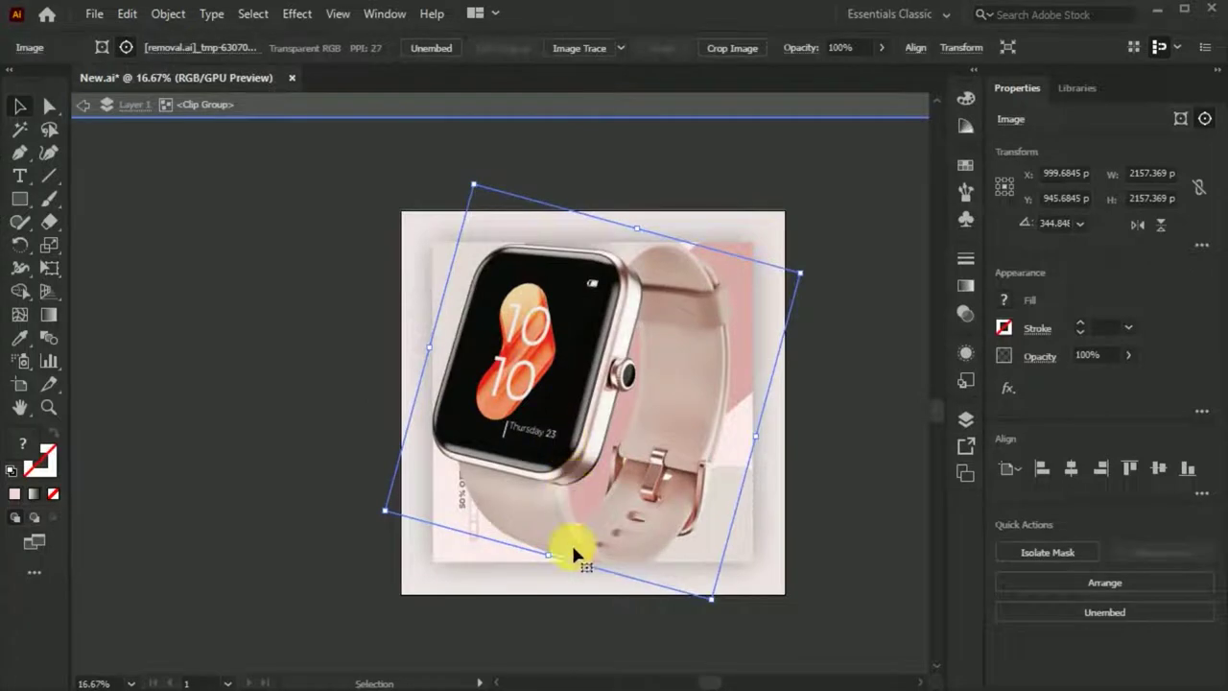
key(ctrl+shift+bracketleft)
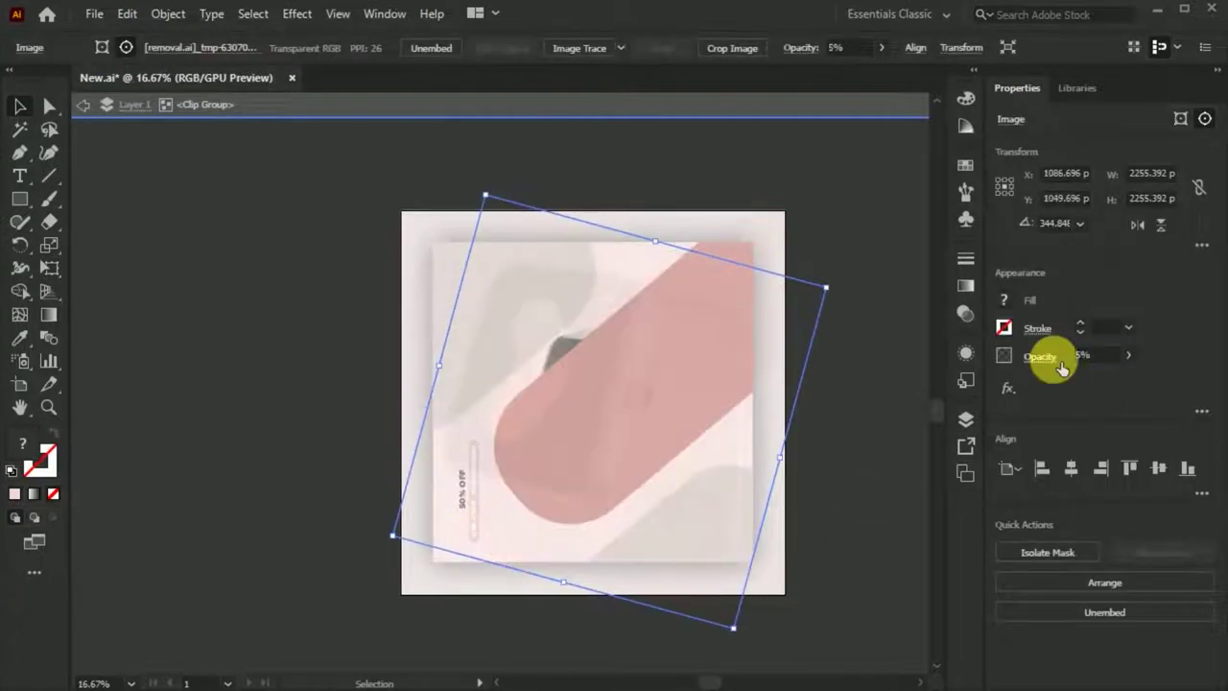
key(Escape)
key(ctrl+plus)
click(494, 384)
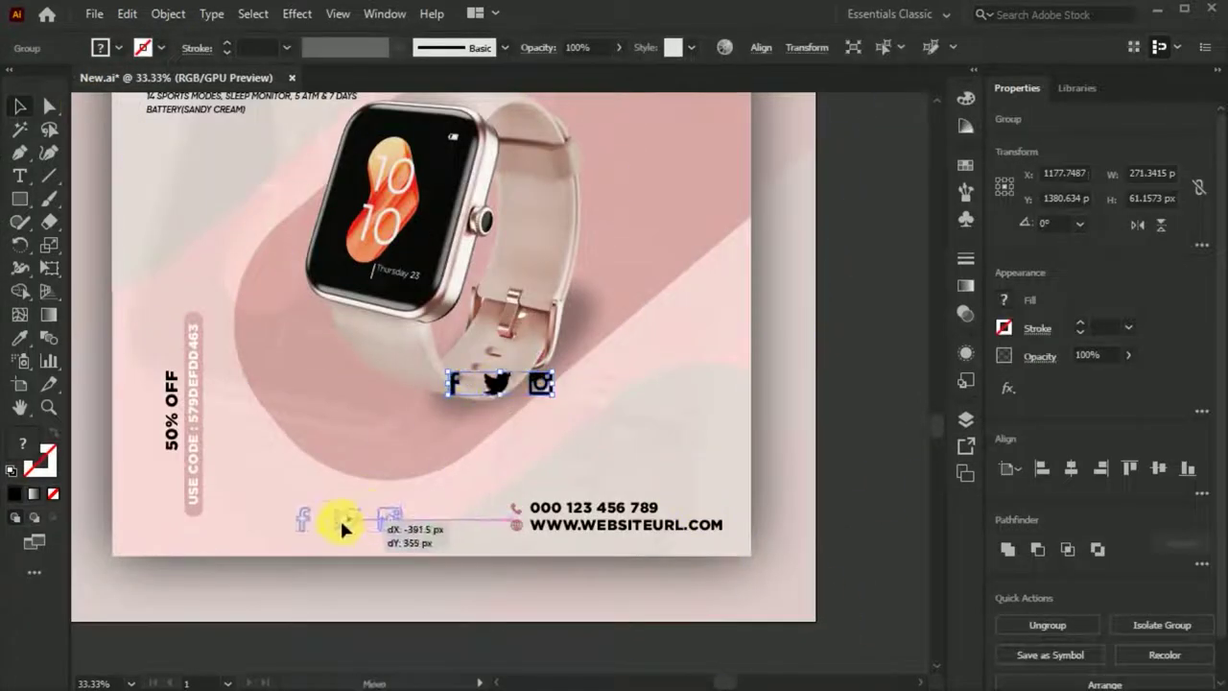
- Make the Facebook, Twitter and Instagram icons pink
key(ctrl+plus)
click(494, 443)
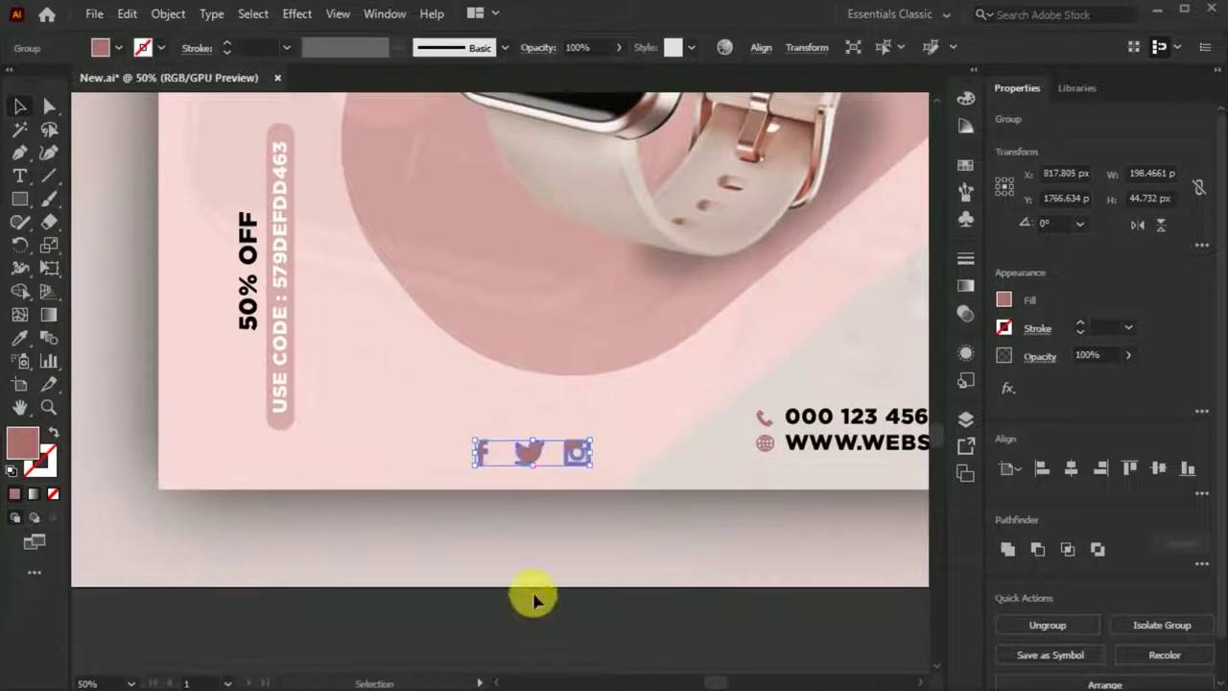
click(534, 600)
key(ctrl+plus)
- Add 'FOR MORE INFO' text at bottom left, beside the social icon group
shift+click(330, 280)
drag(334, 403, 335, 392)
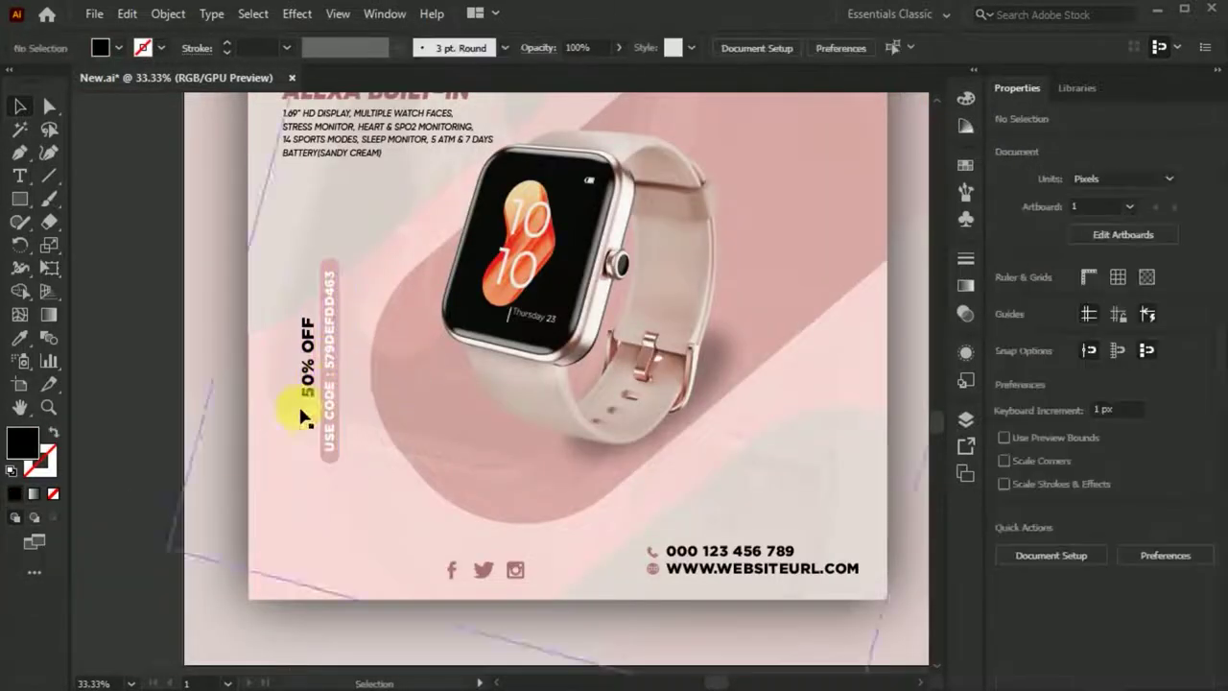
key(t)
click(323, 537)
text(FOR MORE INFO)
click(14, 114)
key(ctrl+plus)
drag(413, 457, 425, 530)
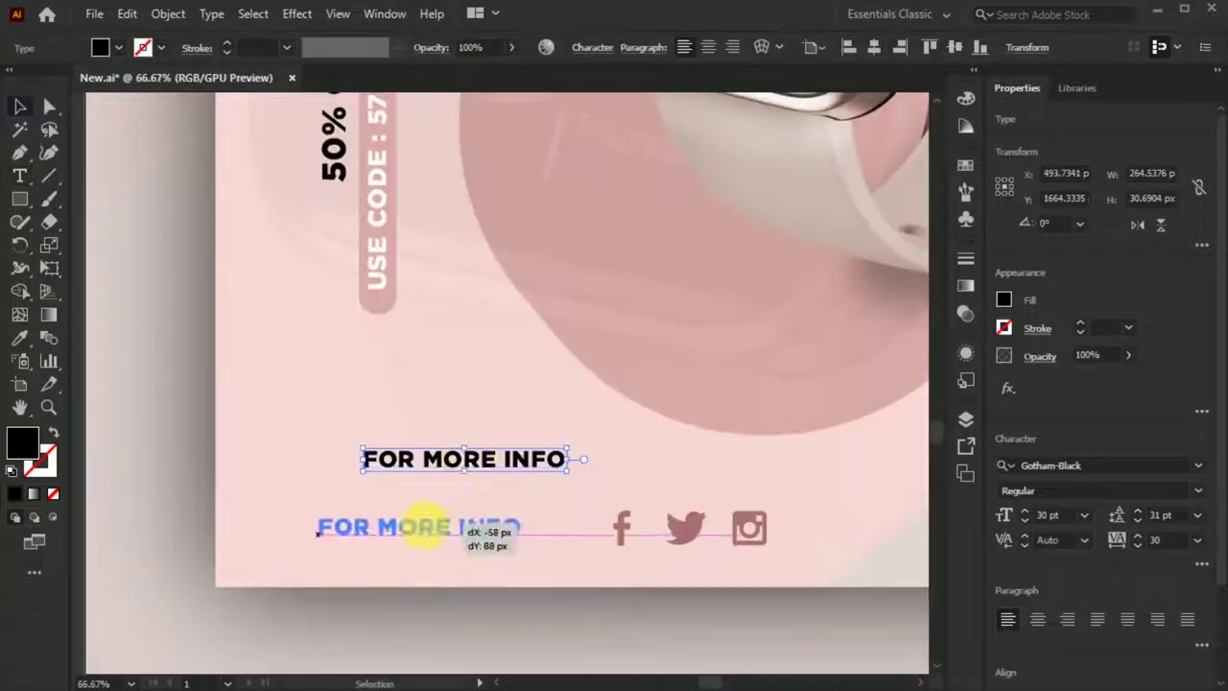
drag(645, 523, 603, 527)
- Underline 'FOR MORE INFO' with a 2 pt pink line
key(backslash)
drag(309, 547, 740, 547)
click(286, 47)
click(316, 211)
double_click(40, 460)
click(1055, 316)
key(ctrl+minus)
key(ctrl+minus)
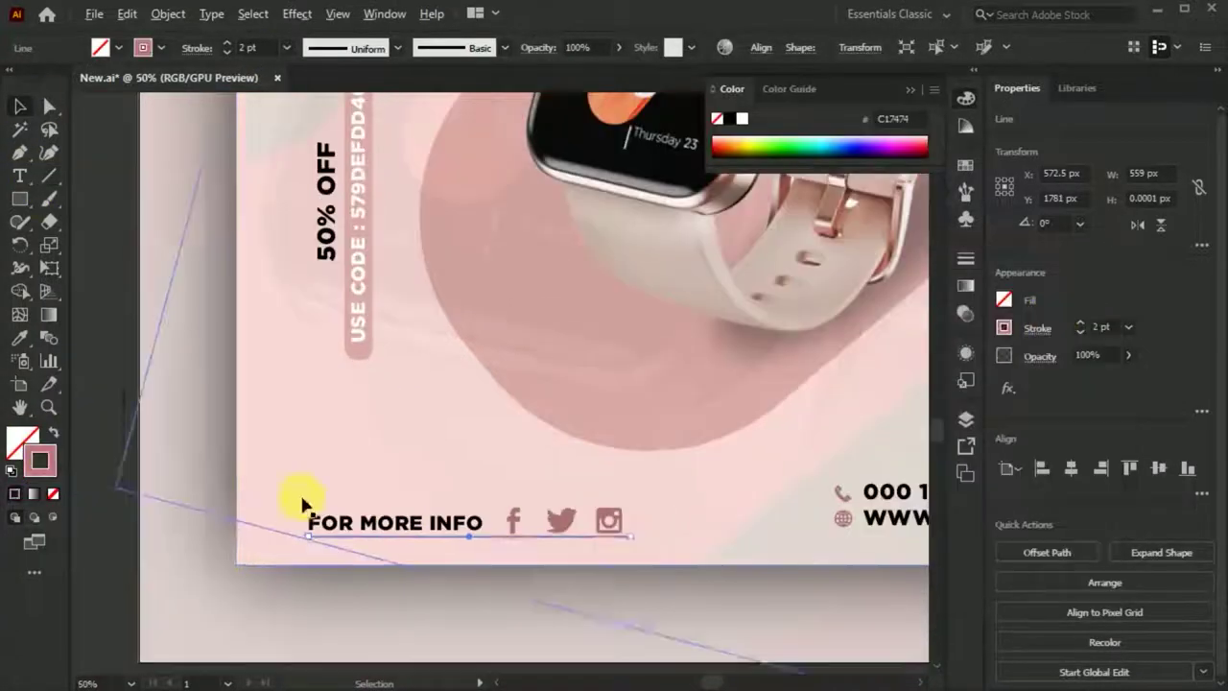
click(386, 550)
- Change the feature description from all caps to mixed case
scroll(630, 562, down, 3)
scroll(876, 576, up, 1)
scroll(356, 425, up, 5)
click(355, 407)
key(ctrl+shift+k)
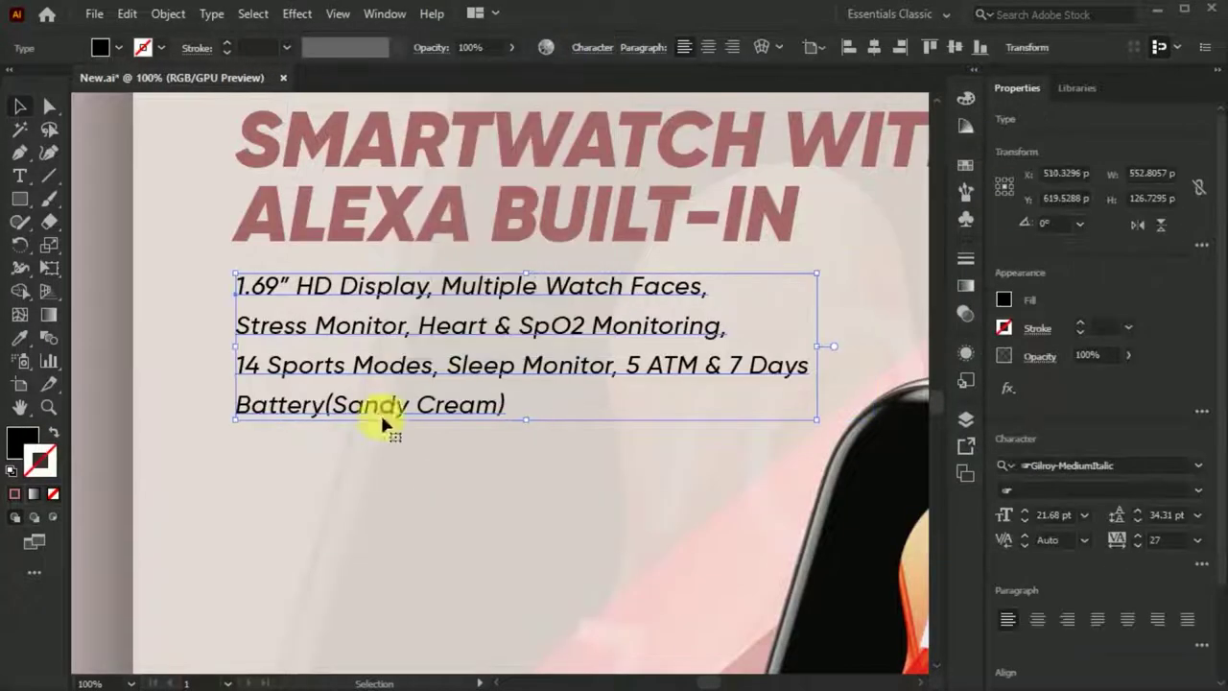
- Centre VISIT NOW inside the pink pill, then step into and out of the background group
key(ctrl+minus)
key(ctrl+minus)
key(ctrl+minus)
key(ctrl+minus)
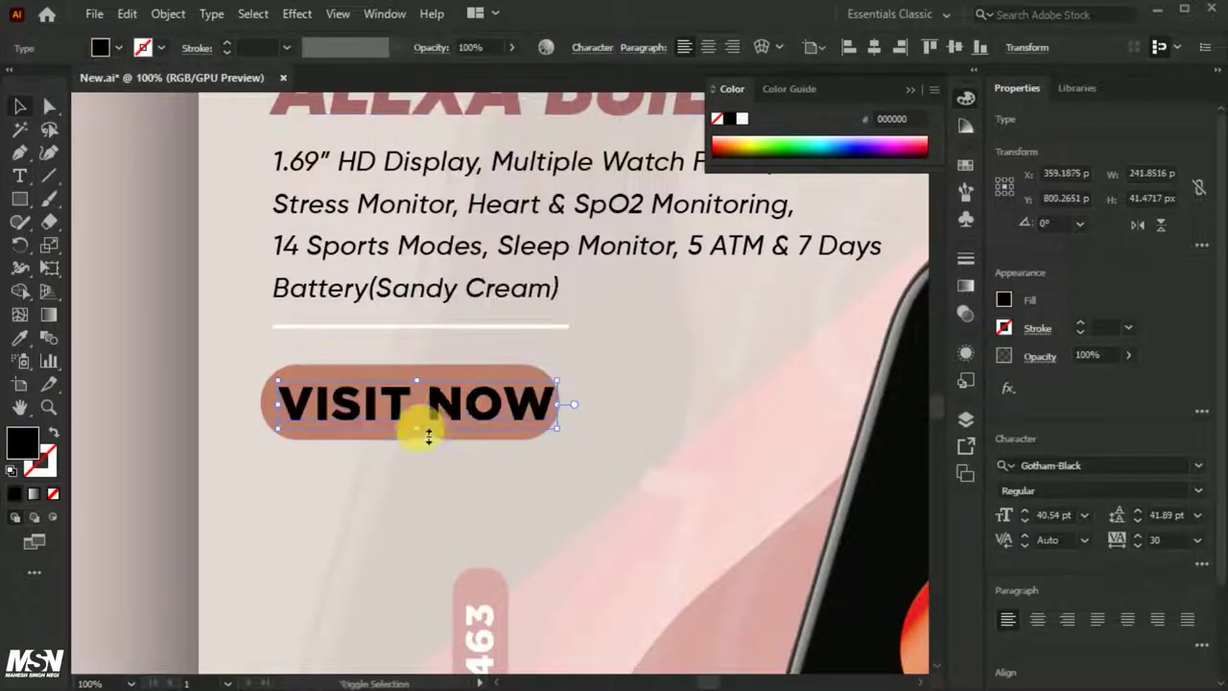
drag(433, 431, 433, 432)
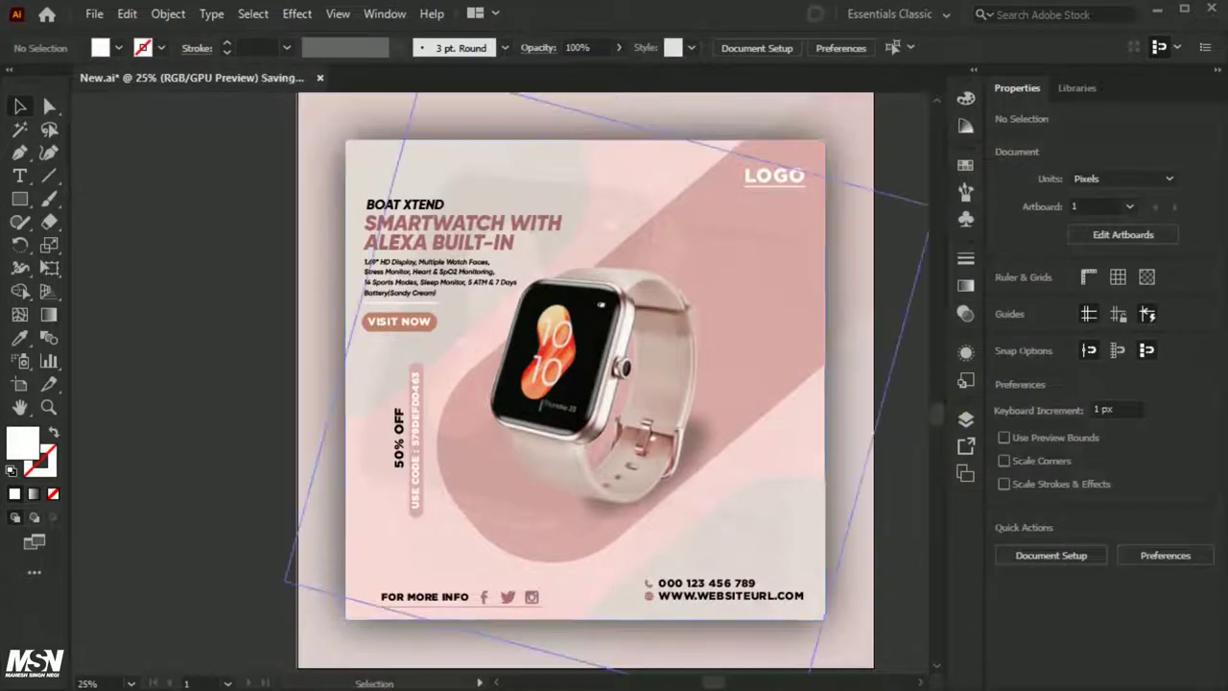
double_click(611, 321)
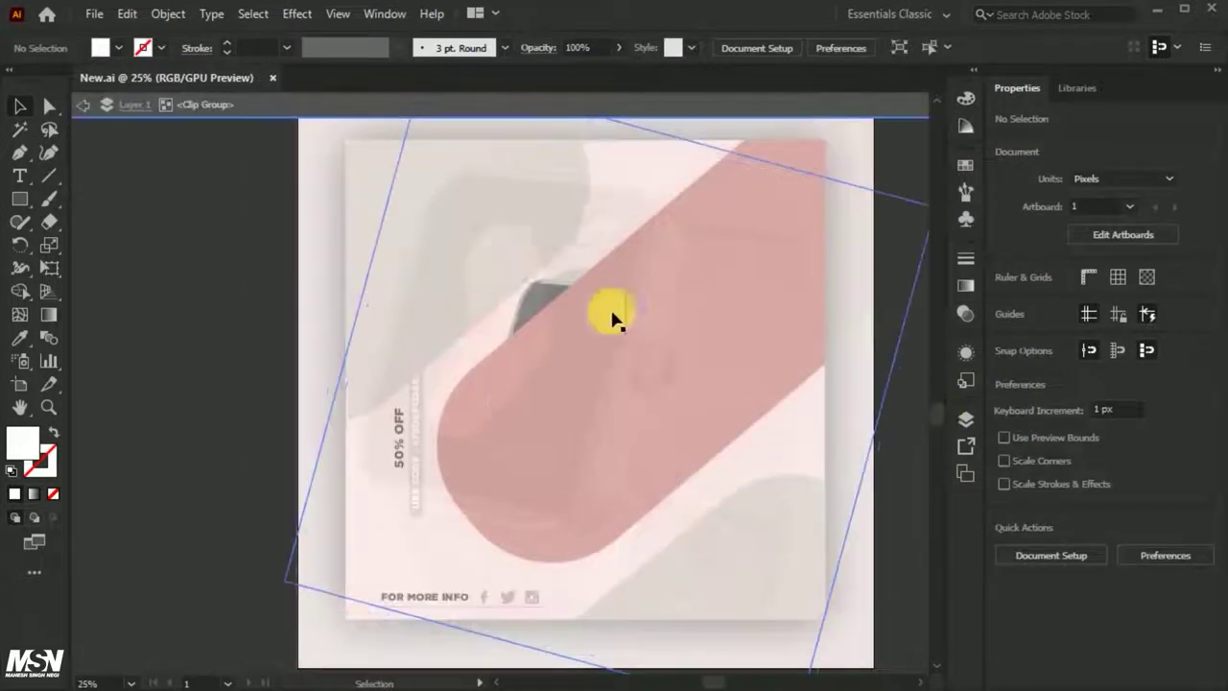
double_click(156, 268)
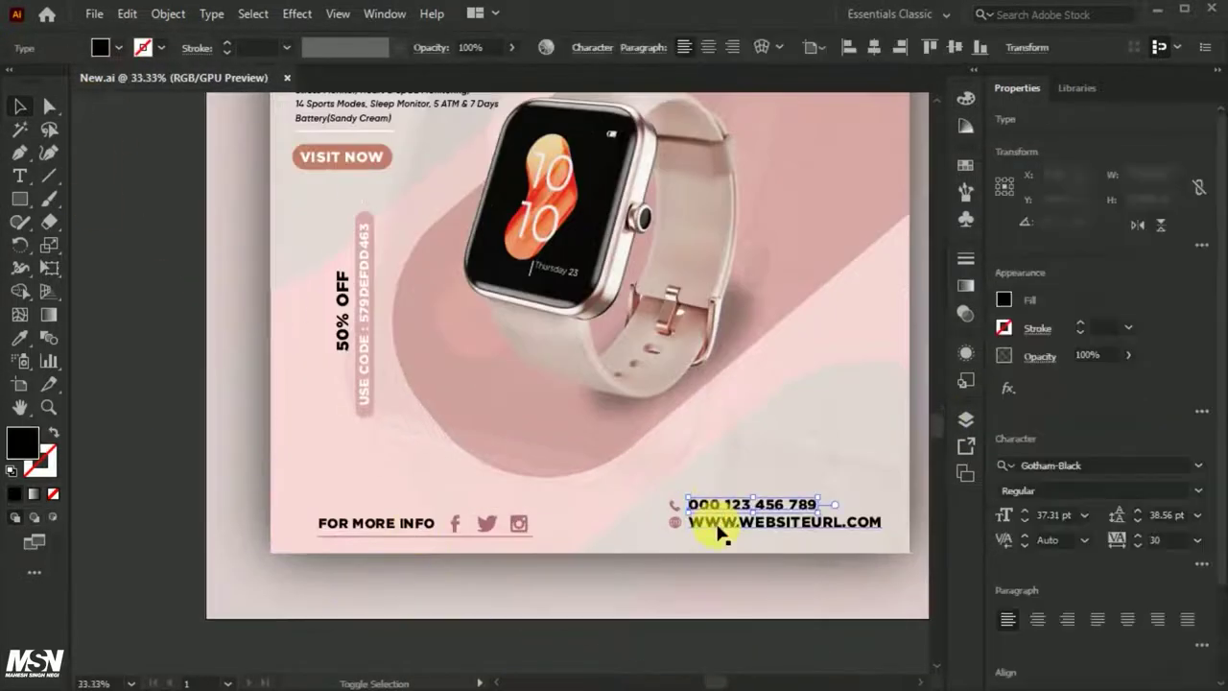
click(768, 48)
- Set FOR MORE INFO in Gilroy-BlackItalic and select the social icons group
click(754, 262)
click(132, 546)
scroll(397, 543, up, 3)
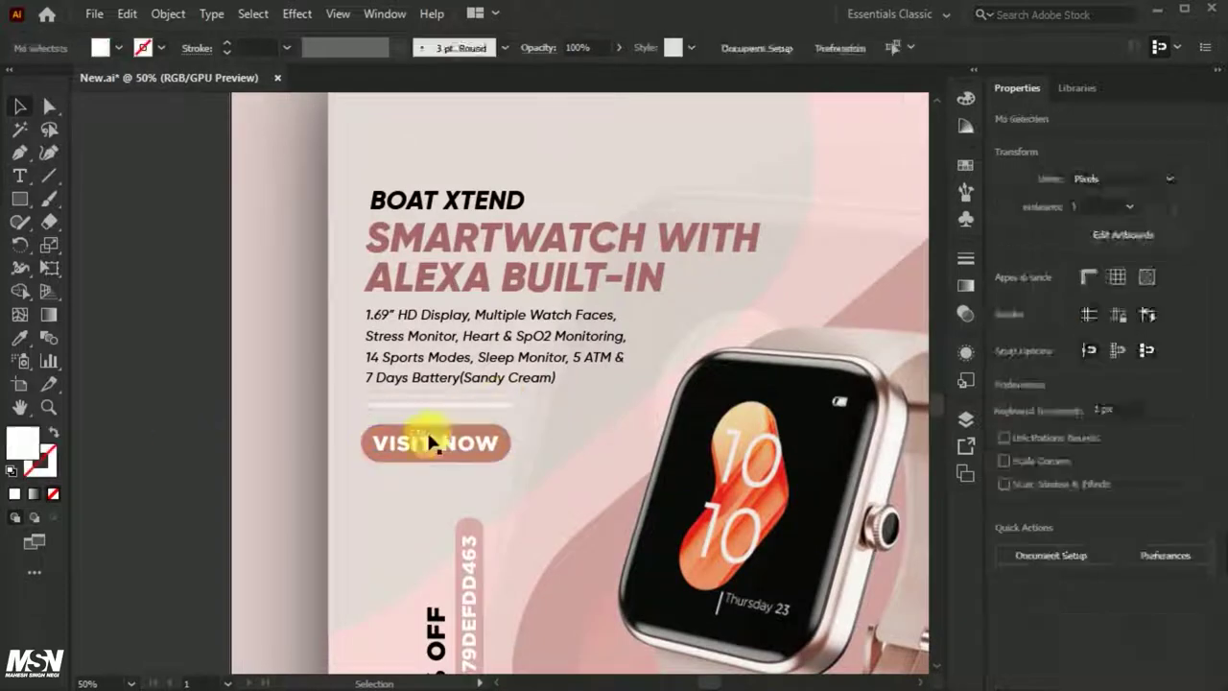
scroll(205, 447, down, 4)
scroll(584, 575, up, 1)
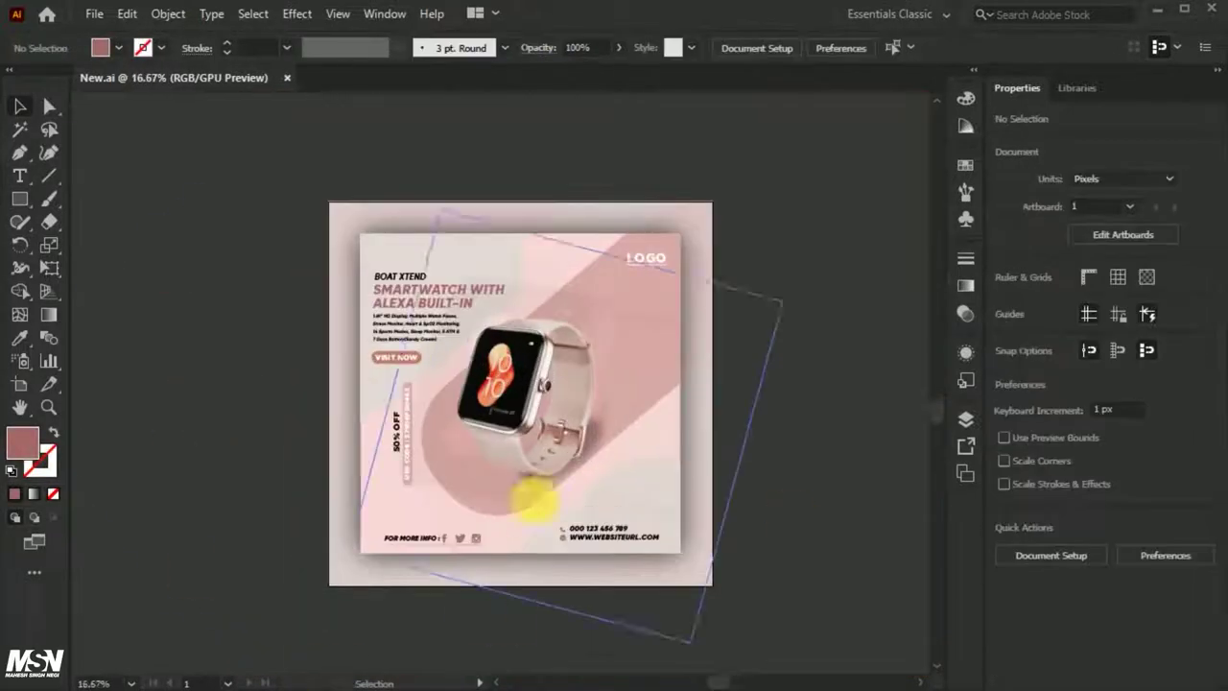
scroll(940, 416, up, 1)
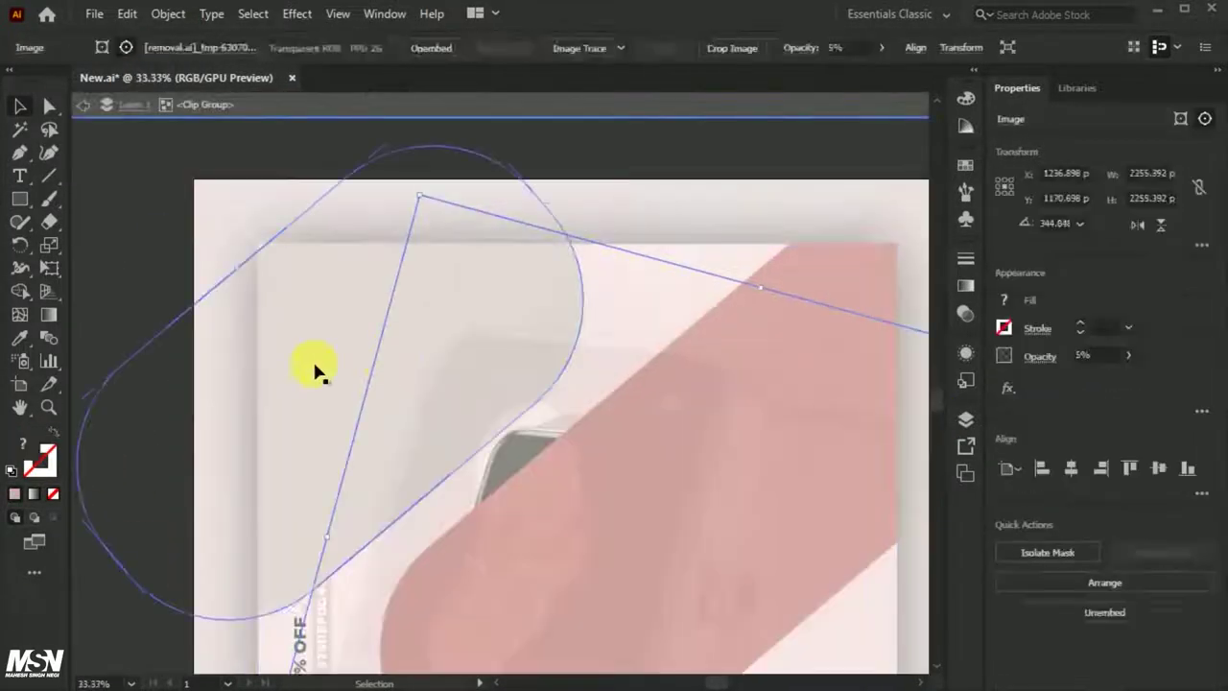
- Duplicate the rounded background band and rotate the copy to 310° behind the design
drag(316, 373, 301, 365)
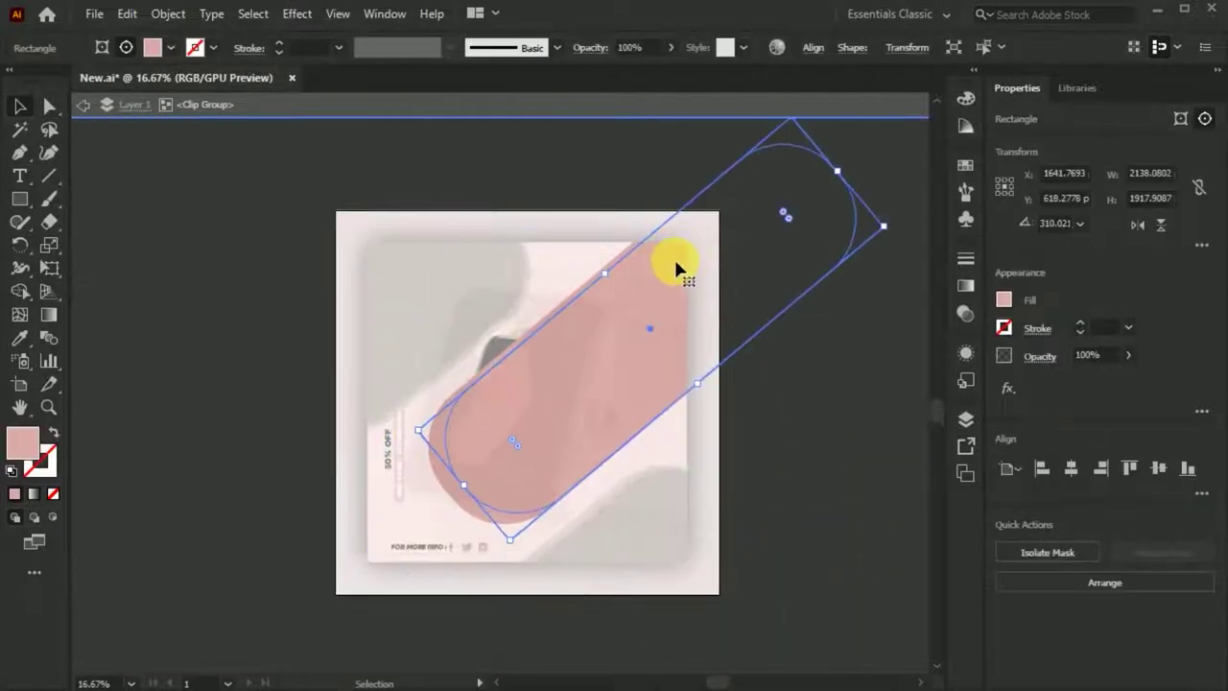
drag(674, 256, 789, 235)
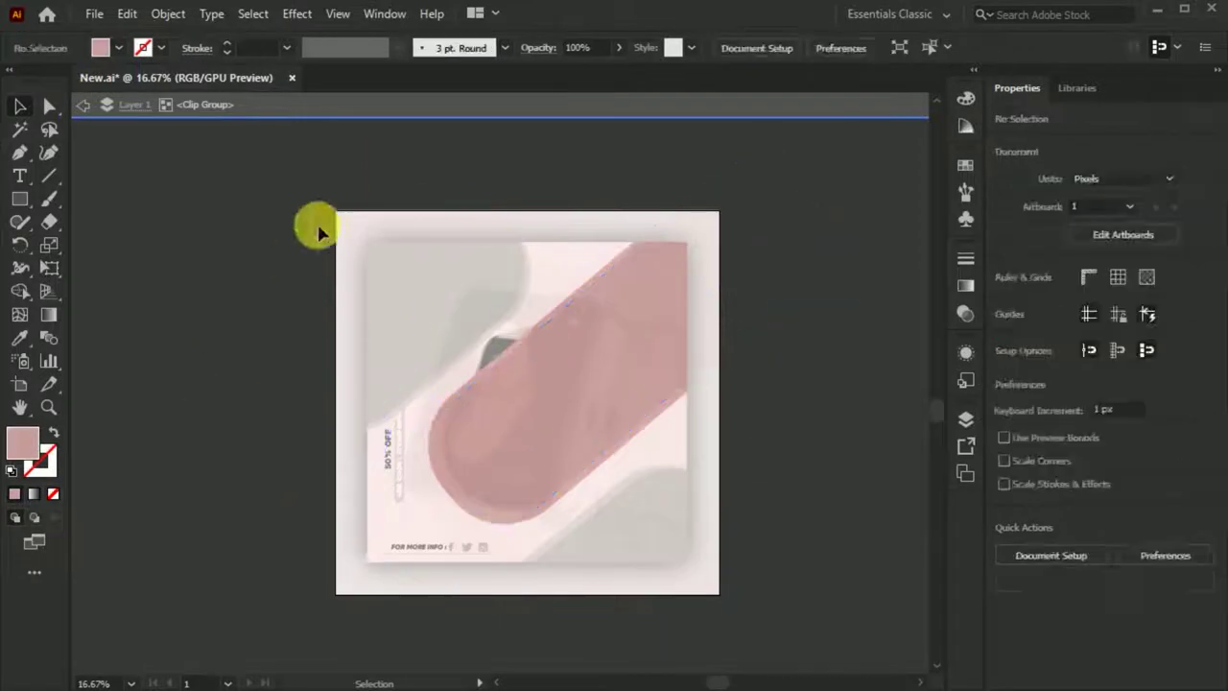
double_click(343, 219)
double_click(342, 219)
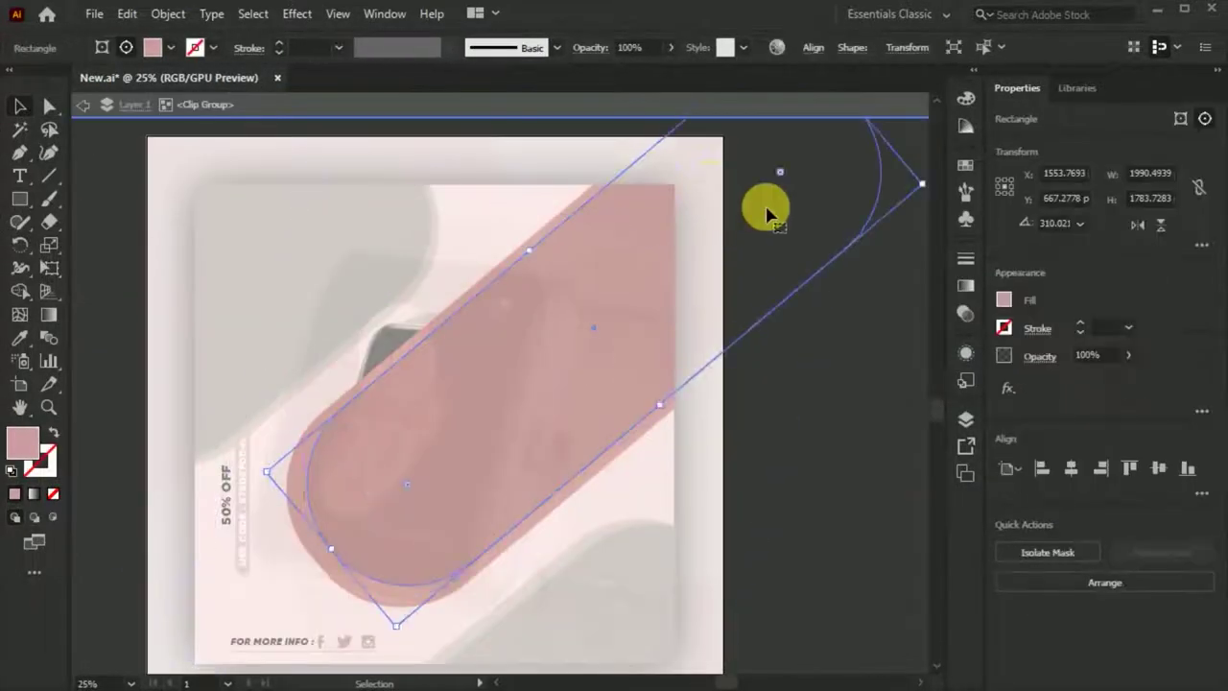
mouse_move(767, 205)
mouse_down()
mouse_move(650, 416)
mouse_move(816, 252)
mouse_up()
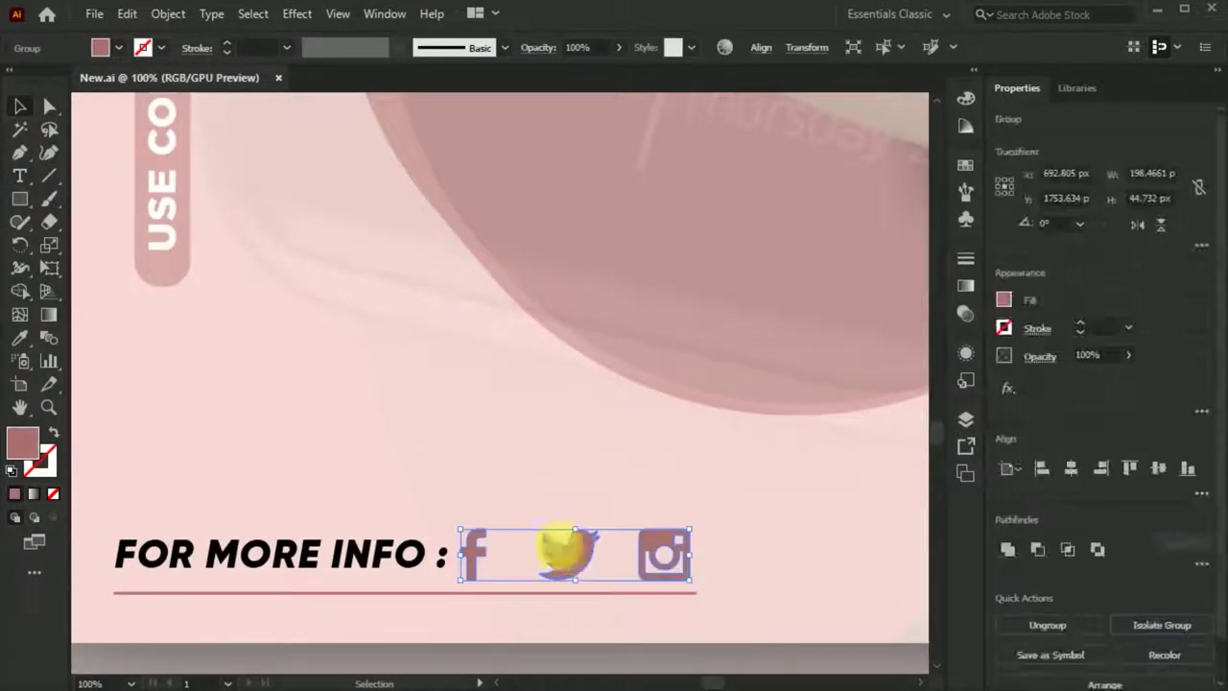
- Space the Facebook, Twitter and Instagram icons evenly right after FOR MORE INFO
drag(576, 556, 603, 557)
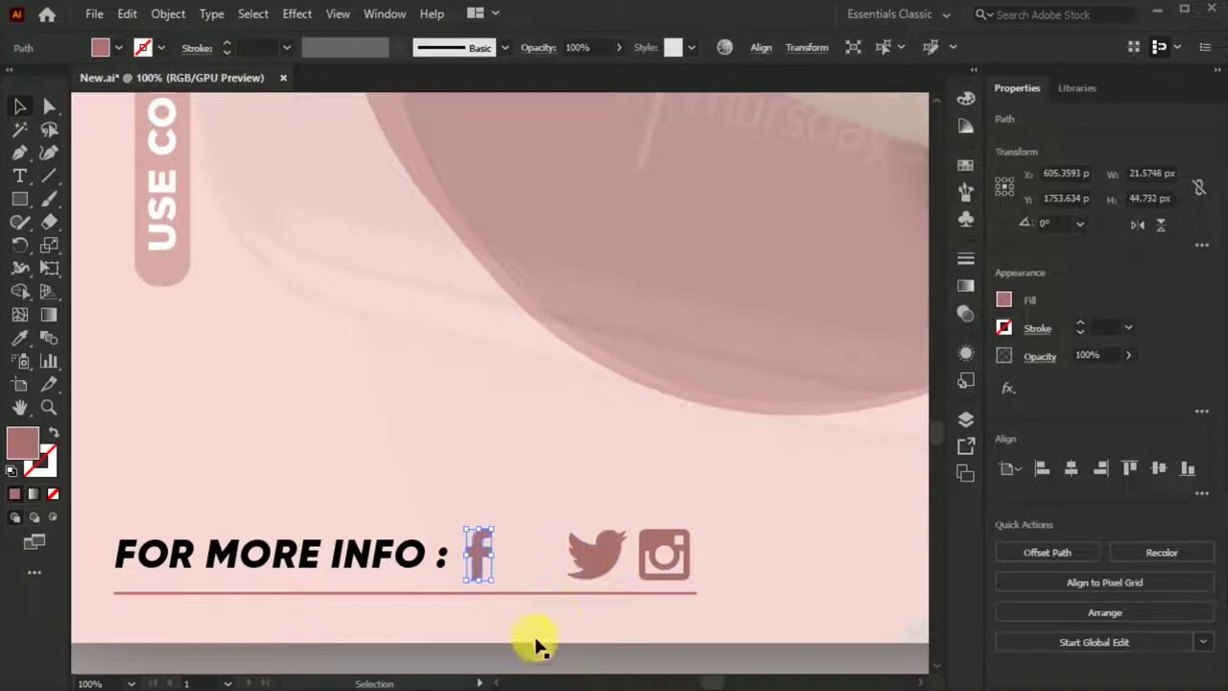
shift+click(658, 547)
key(Left)
key(Left)
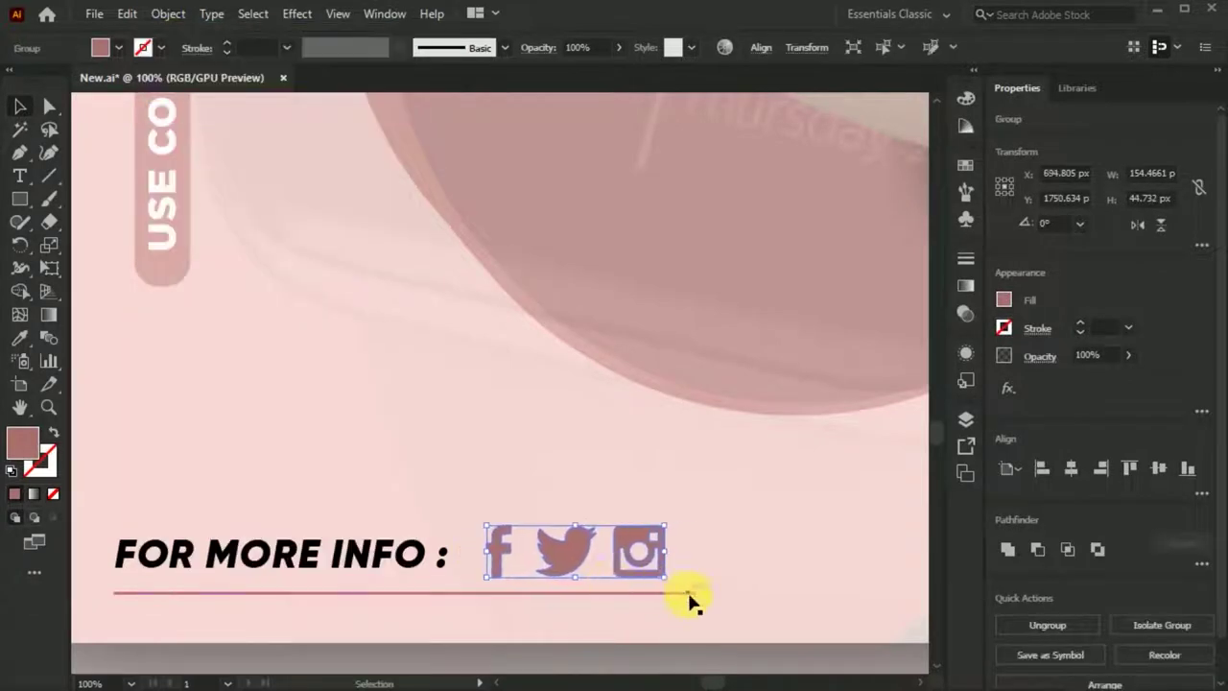
click(669, 592)
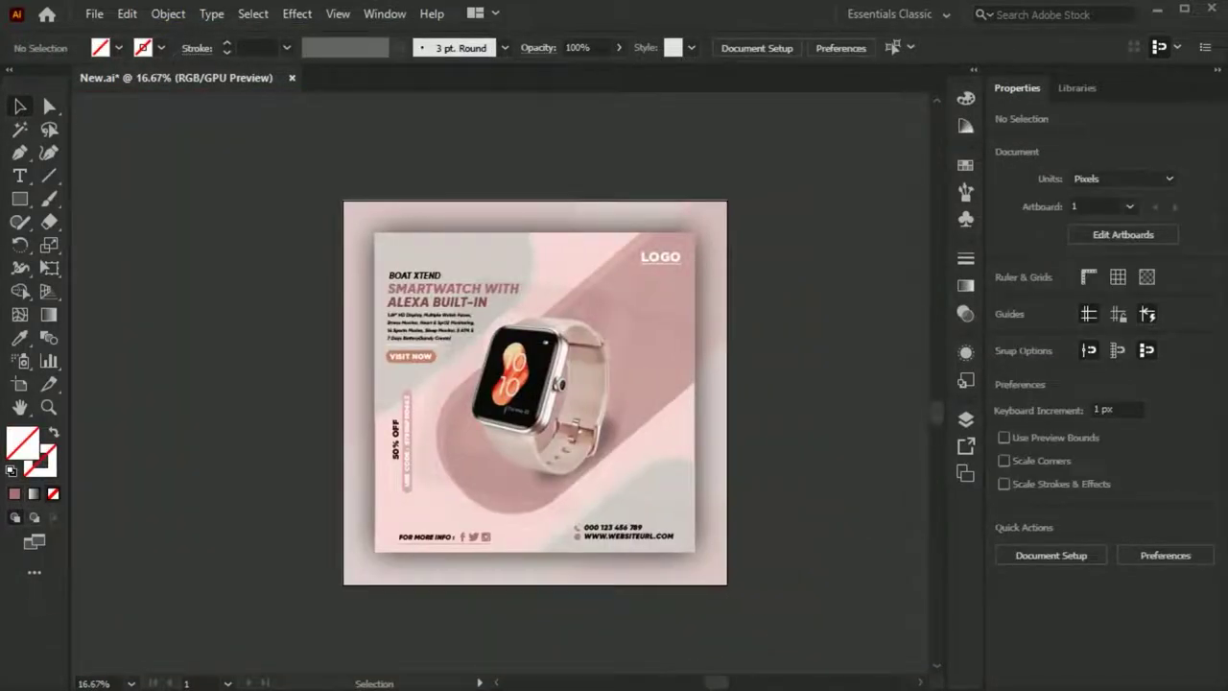